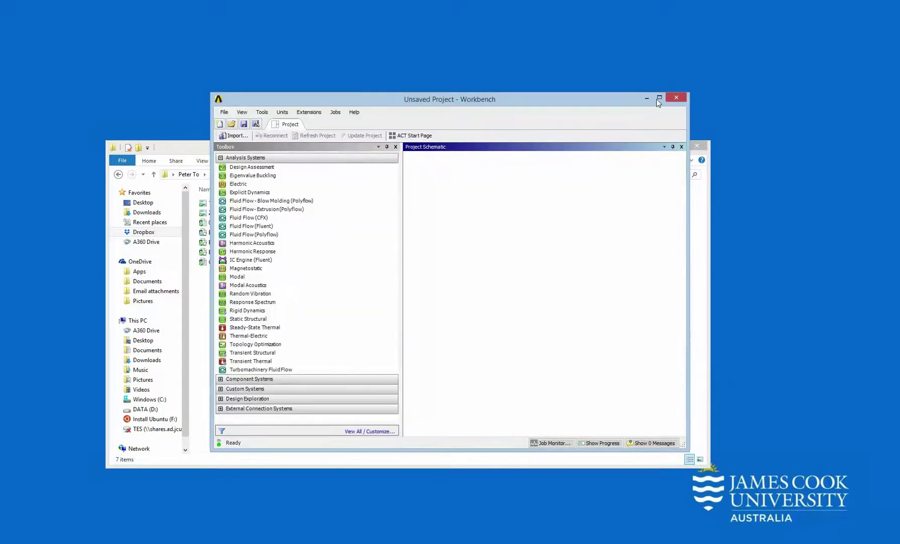
Step: Maximize the Workbench window and add a Fluid Flow (Fluent) analysis system to the project schematic
left_click(658, 98)
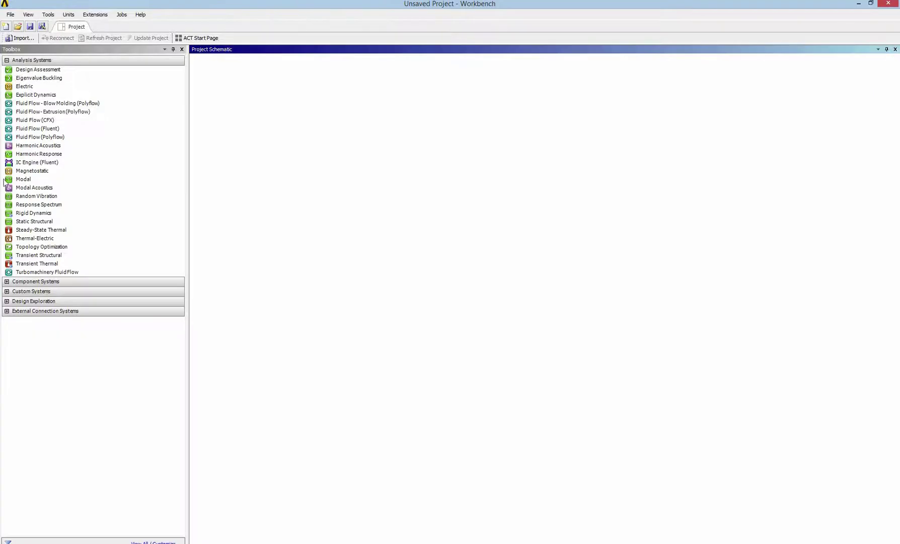
left_click(43, 128)
double_click(43, 129)
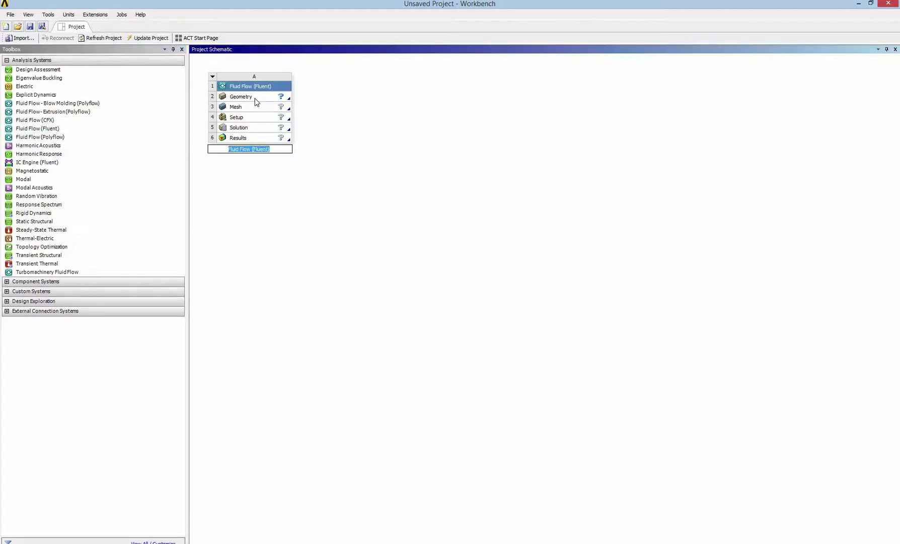
Step: Open the analysis system's Geometry cell in SpaceClaim, dismiss the welcome window and maximize the modeler
left_click(256, 97)
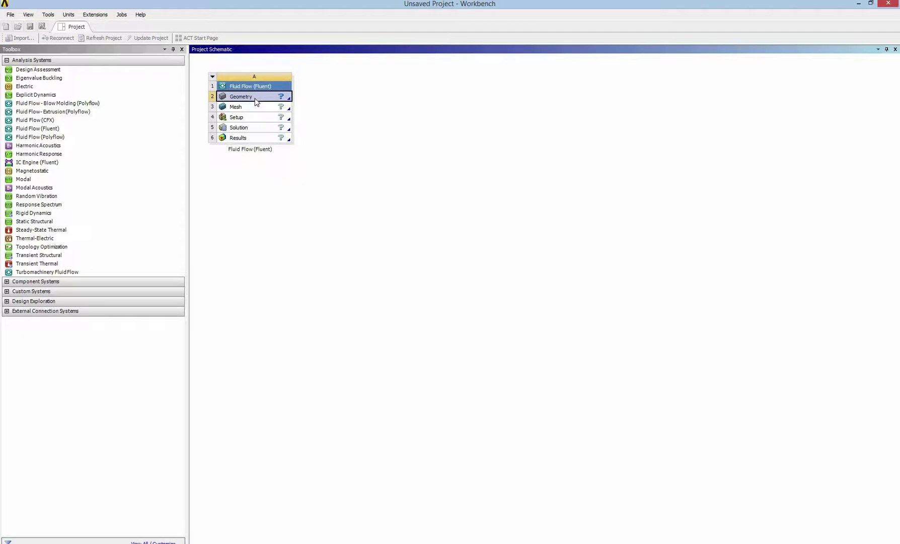
double_click(256, 96)
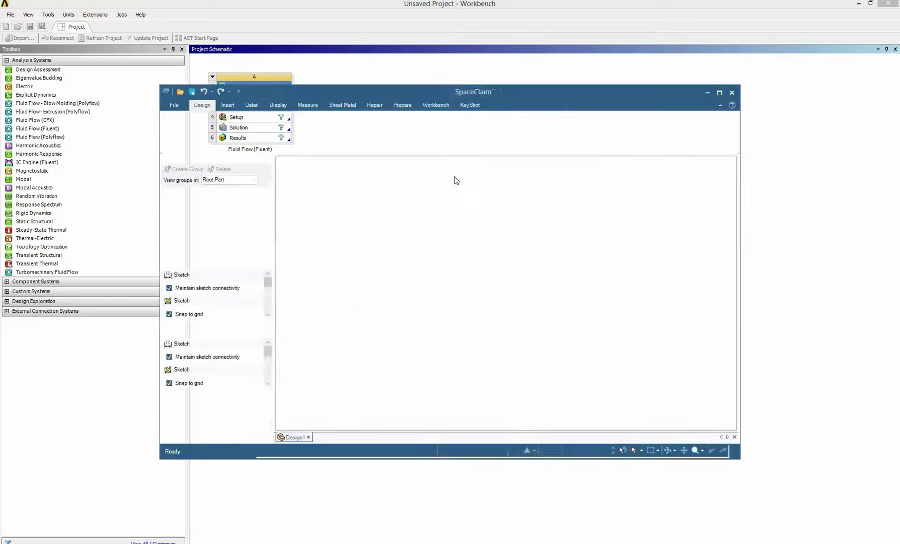
left_click(494, 357)
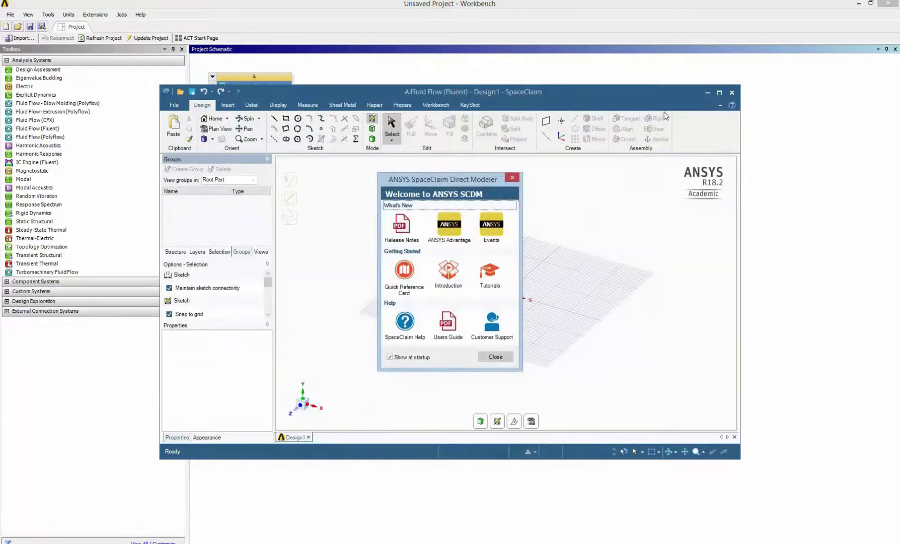
left_click(720, 93)
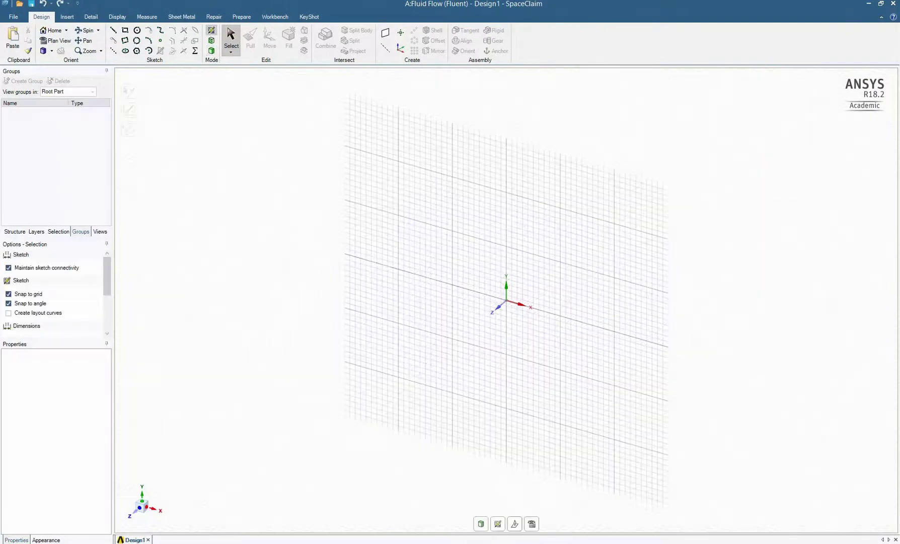
Step: Set the document's length units to meters and the minor grid spacing to 0.1 m
left_click(14, 17)
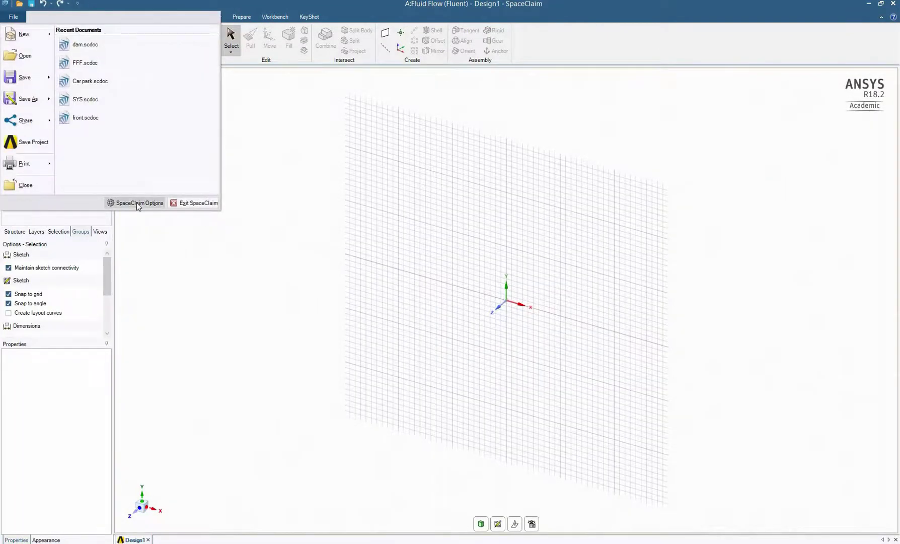
left_click(45, 137)
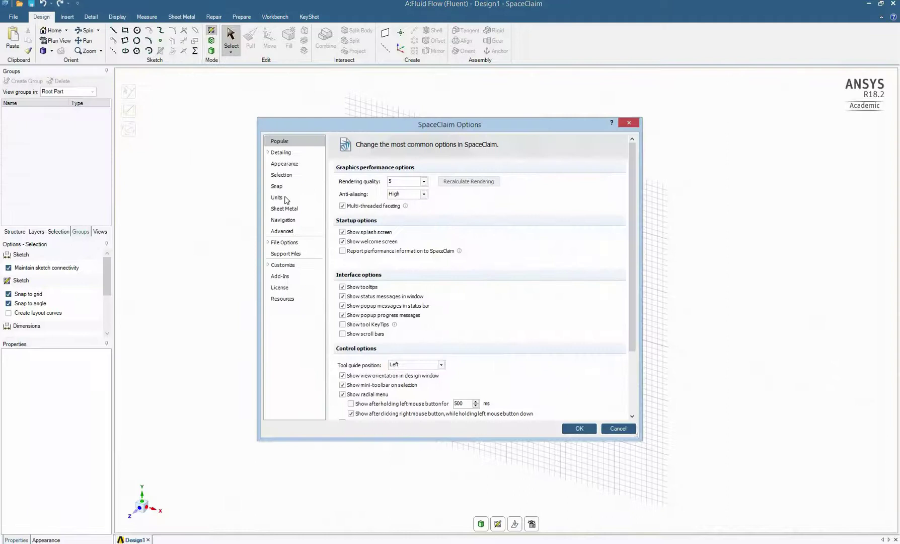
left_click(286, 198)
left_click(437, 215)
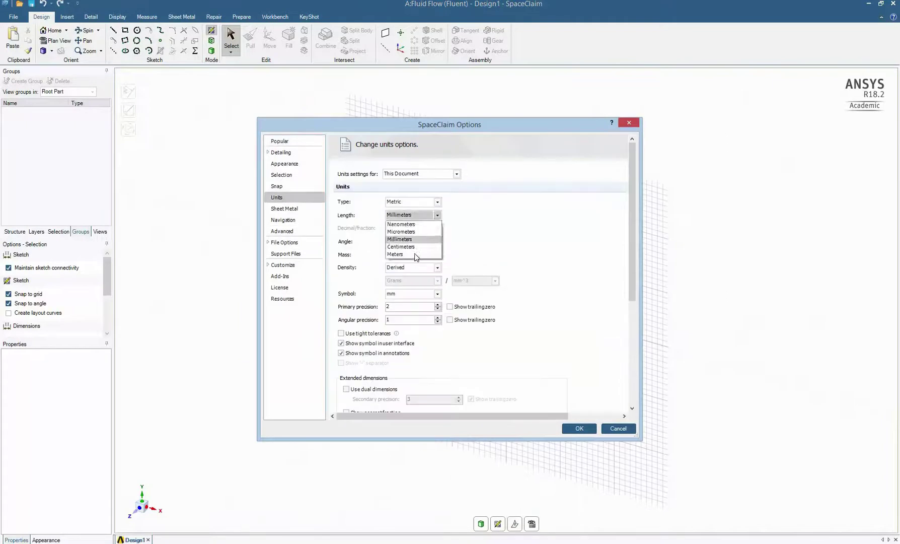
left_click(416, 255)
scroll(433, 362, "down", 3)
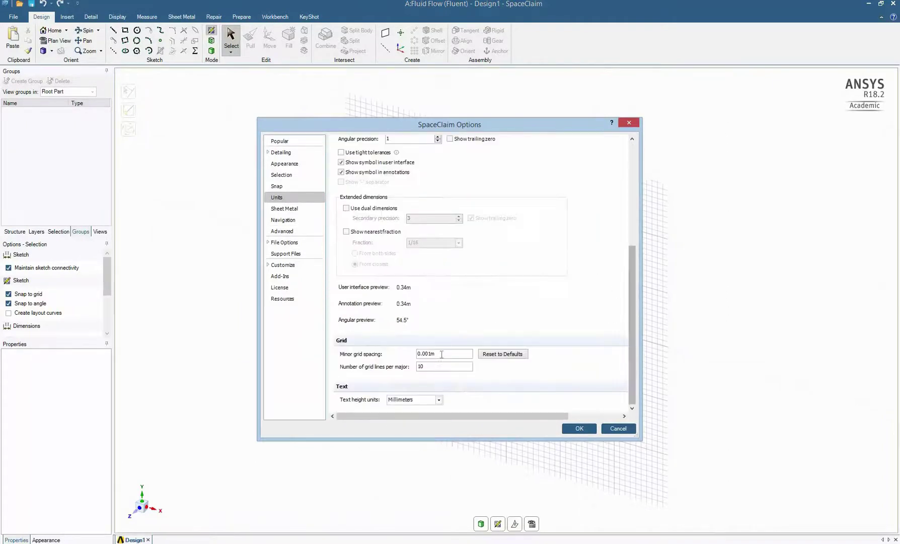
double_click(442, 354)
type(".1")
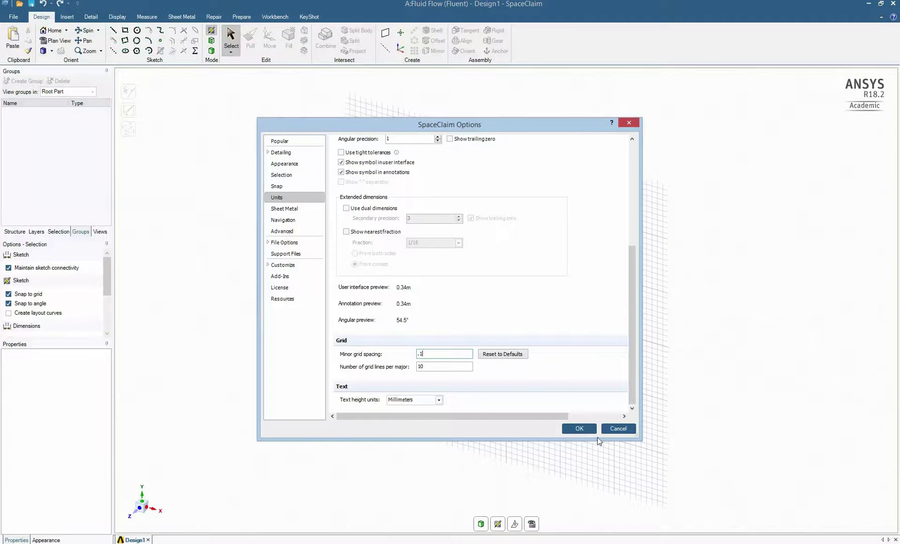
left_click(592, 431)
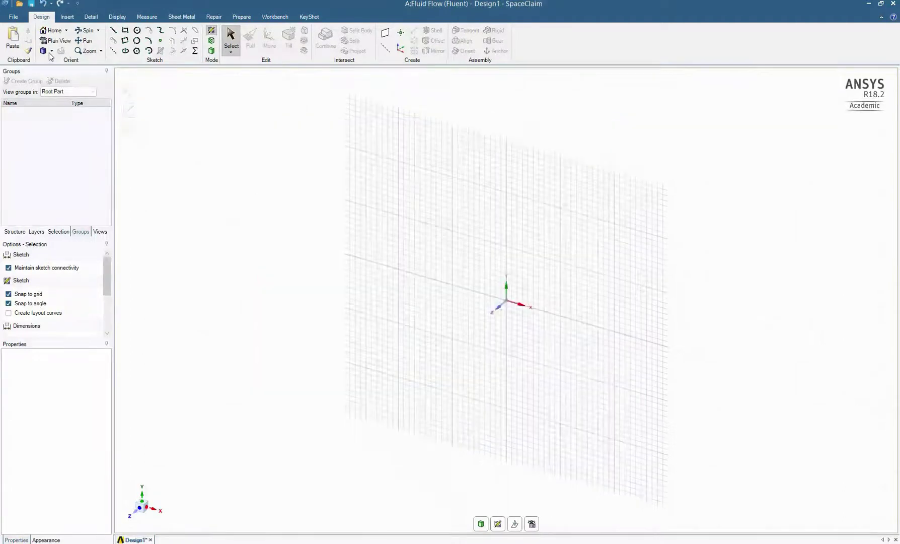
Step: In the front view, sketch a 20 m vertical line up from the origin and extend it with a short vertical segment
left_click(51, 51)
left_click(60, 124)
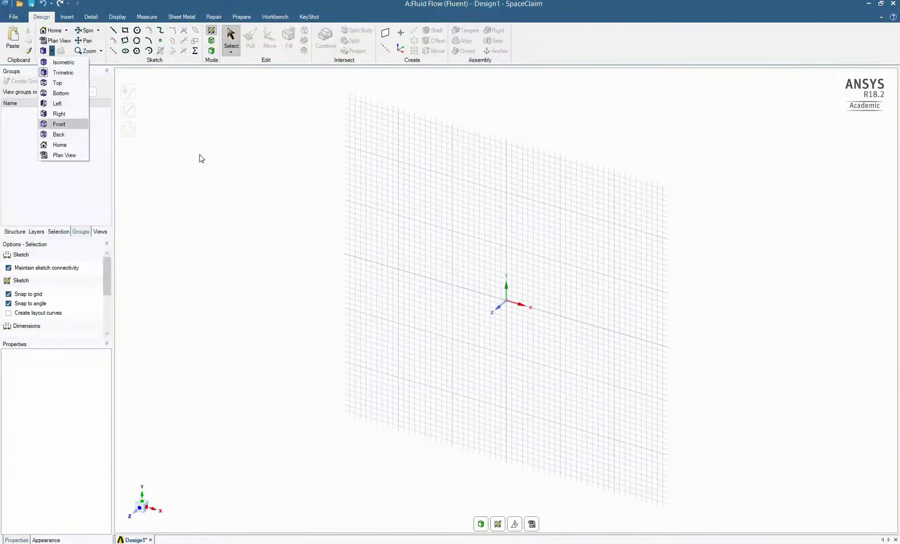
left_click(112, 31)
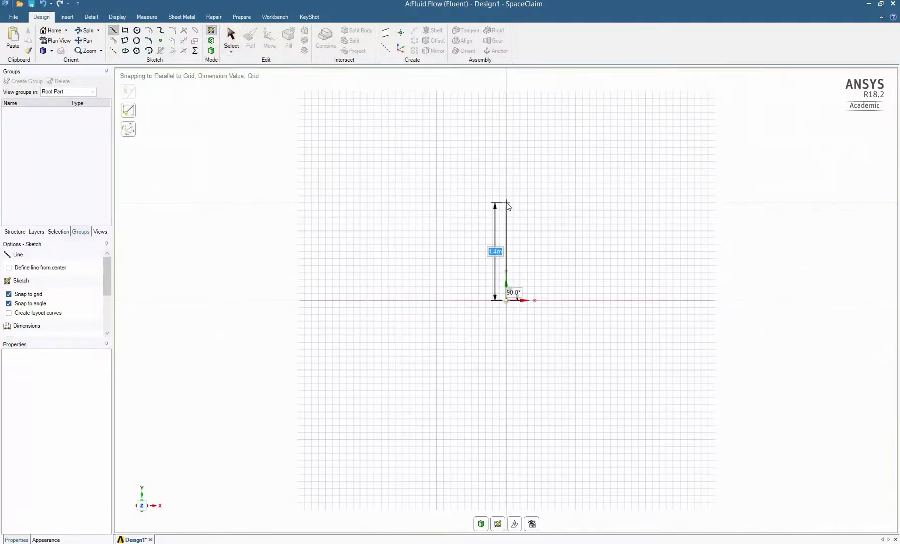
left_click(507, 205)
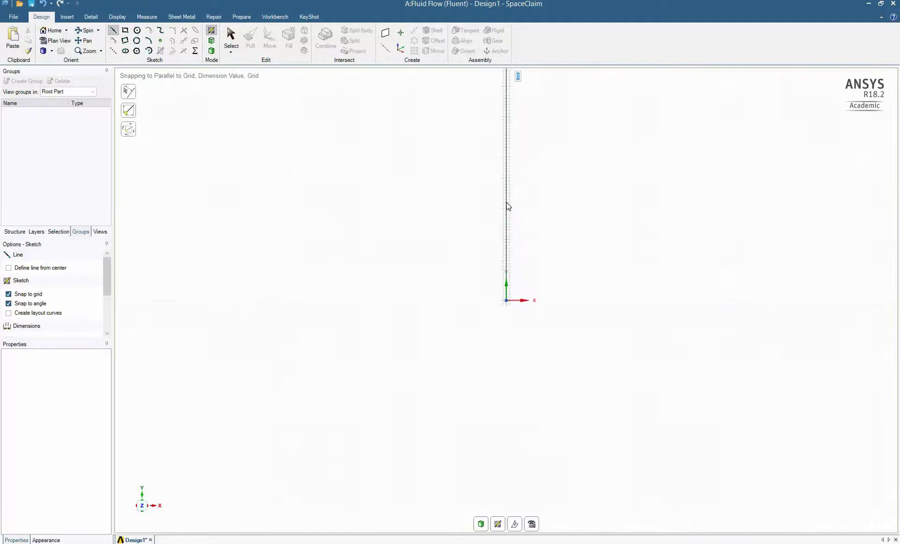
left_click(508, 130)
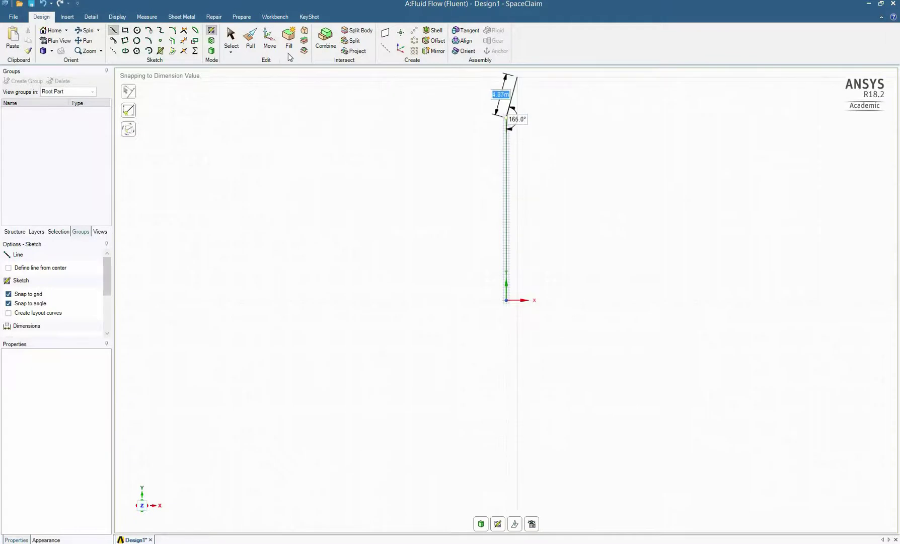
left_click(232, 48)
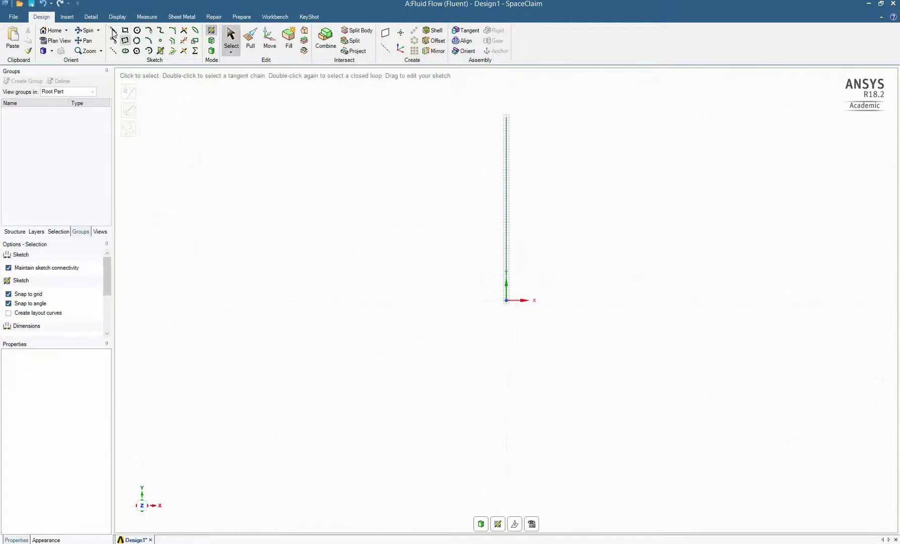
Step: Sketch a 2 m horizontal line in the positive X direction from the upper end of the 20 m vertical line
key("l")
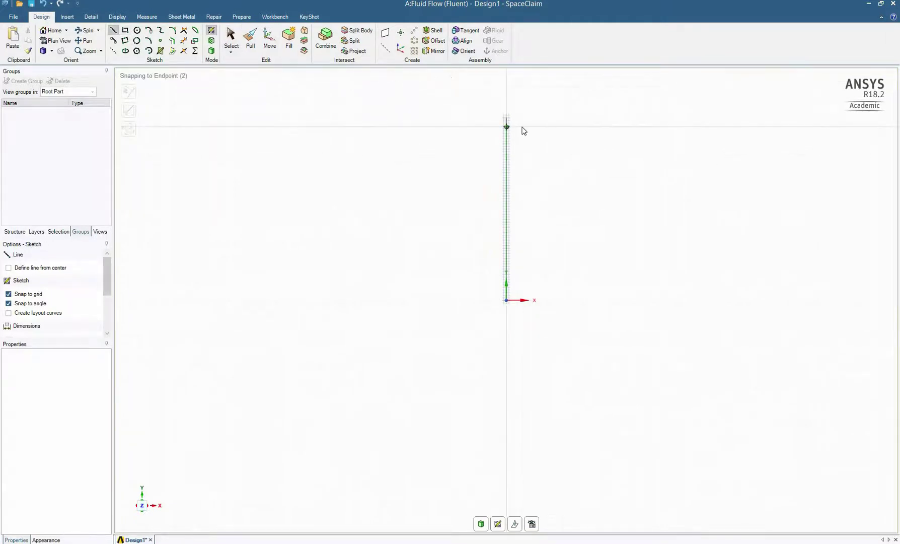
left_click(523, 130)
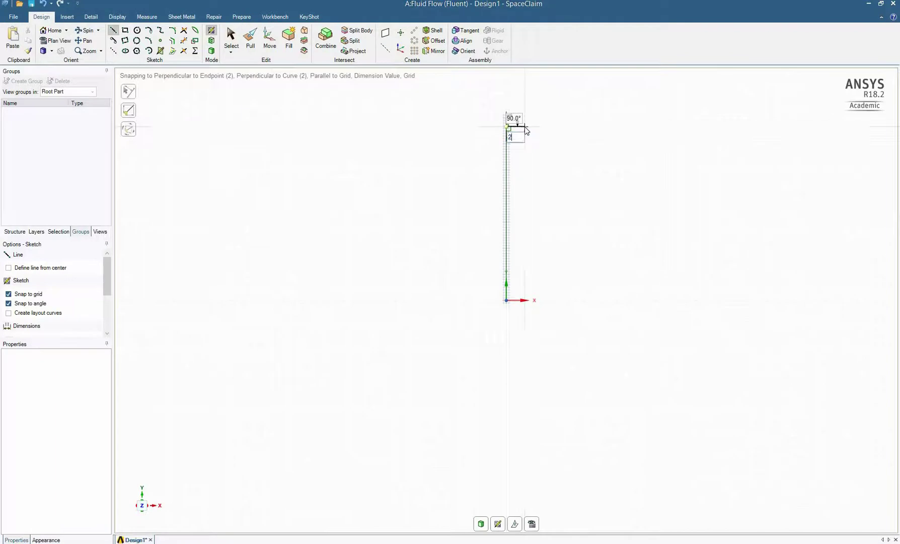
left_click(524, 126)
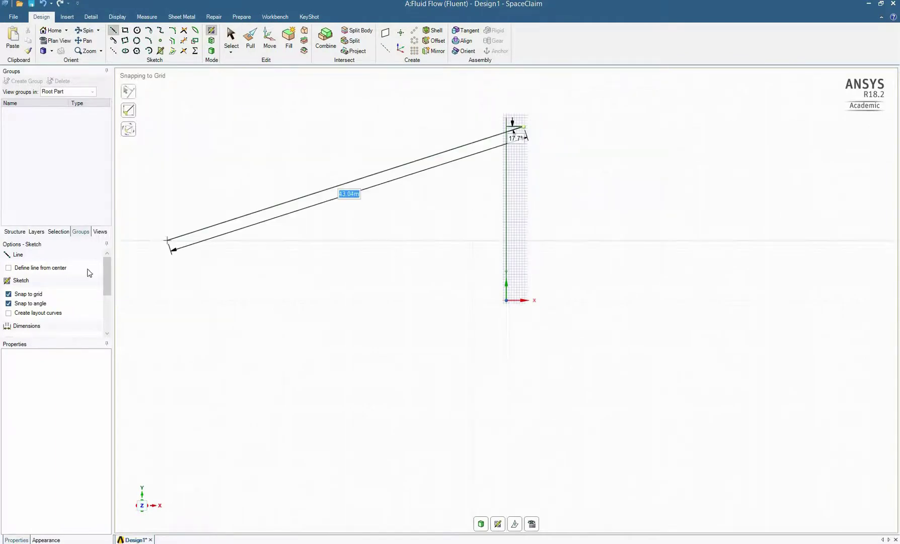
Step: Switch to Cartesian dimensions and draw a sloping line from the 2 m line's end, 5 m across and -20 m down
scroll(103, 305, "down", 3)
scroll(99, 307, "down", 1)
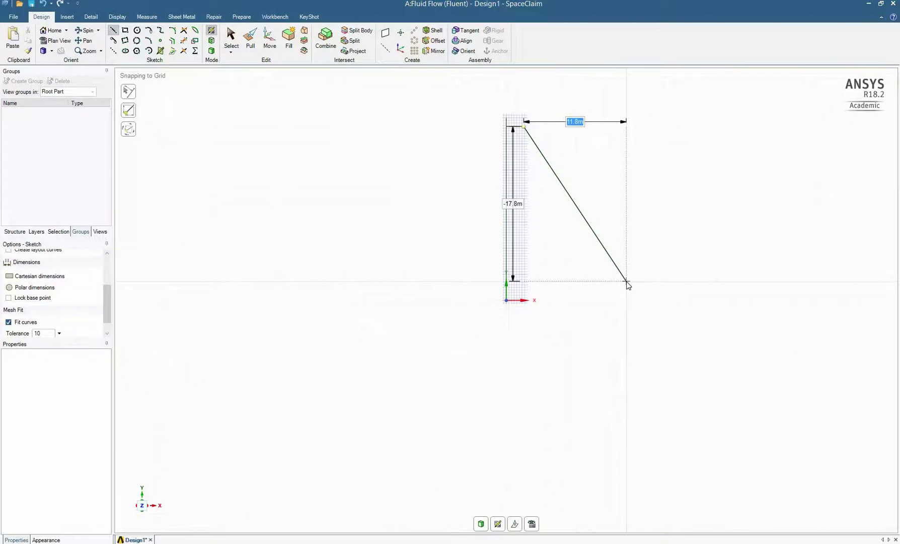
type("5")
key("Tab")
key("BackSpace")
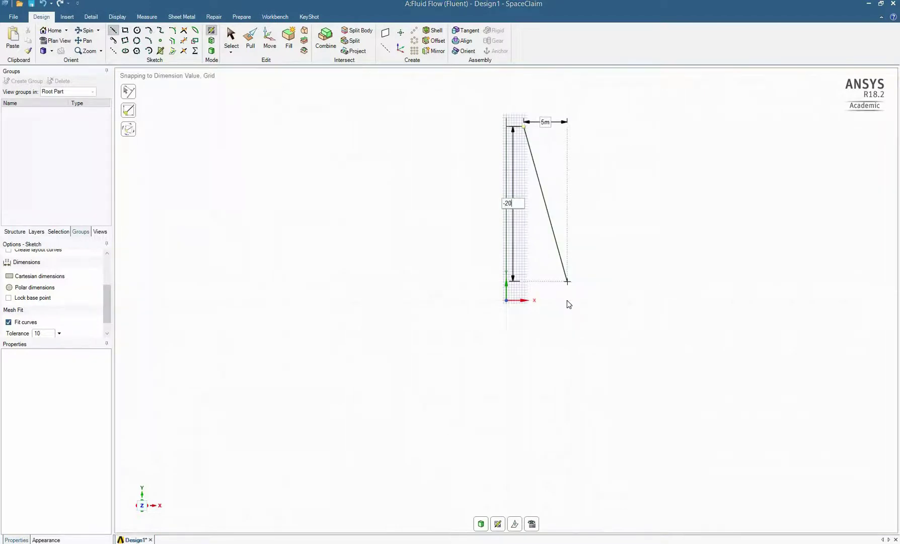
type("-20")
key("Return")
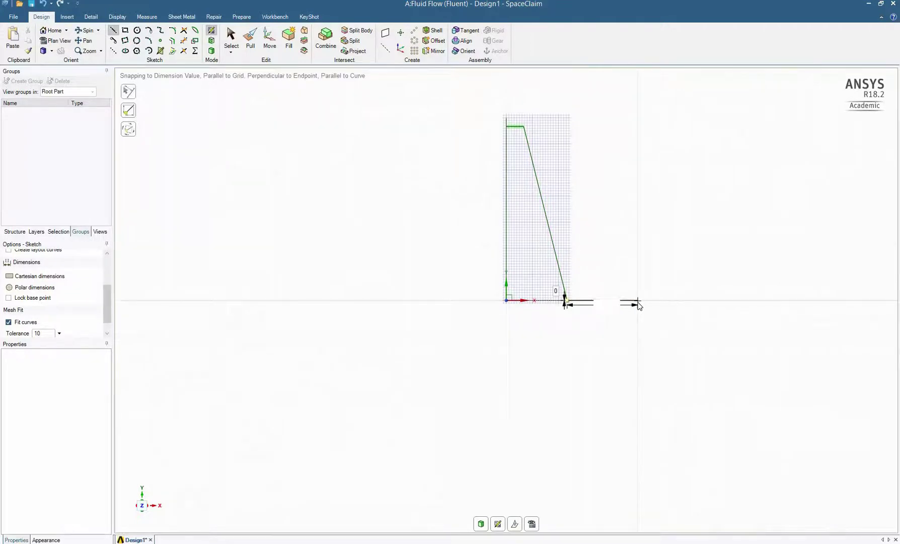
Step: Continue the outline with a base line about 10 m long, a 5 m vertical rise and a ledge about 1 m wide
left_click(654, 302)
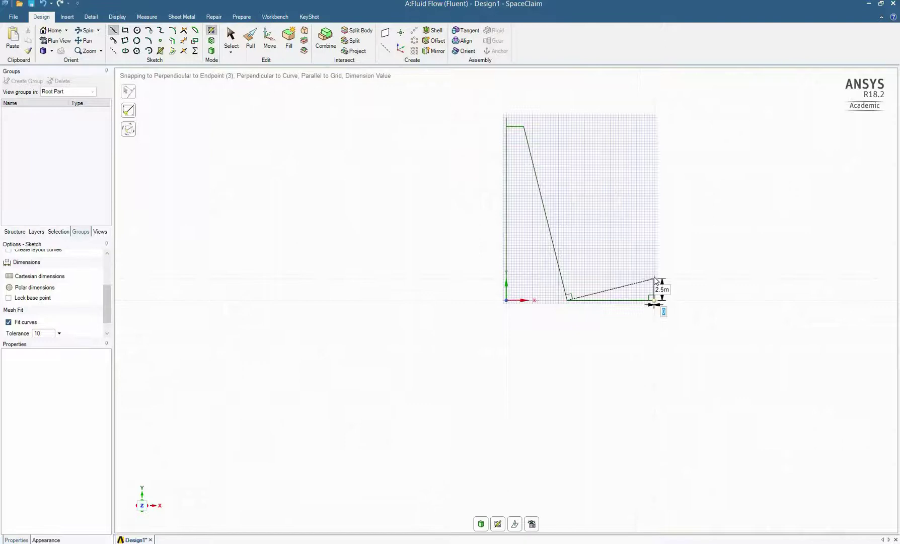
type("5")
left_click(654, 278)
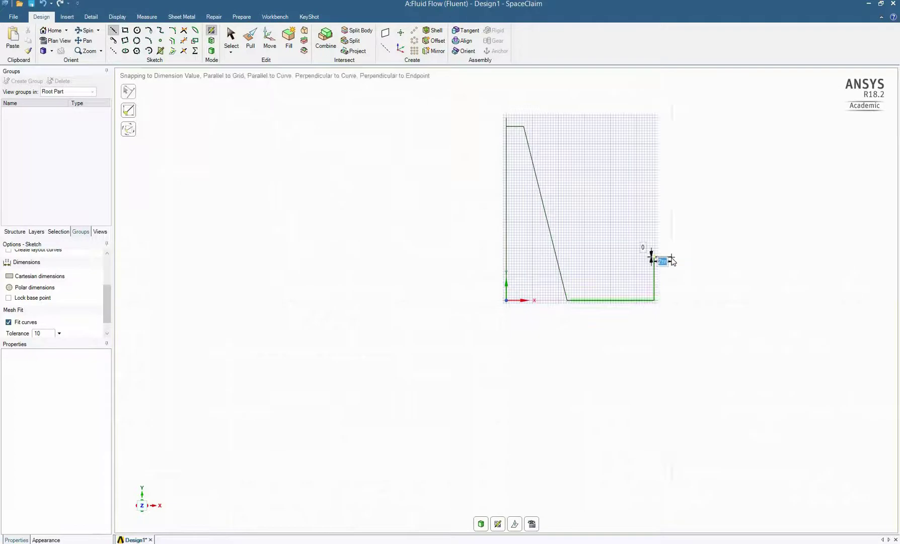
left_click(663, 257)
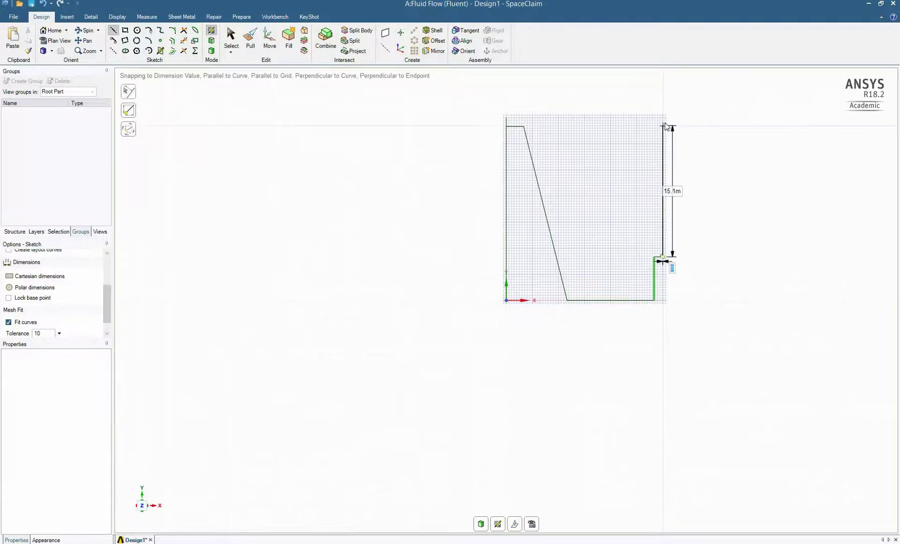
Step: Draw a 16 m vertical line up from the ledge and close the outline with a horizontal line to the short vertical segment's upper end
type("16")
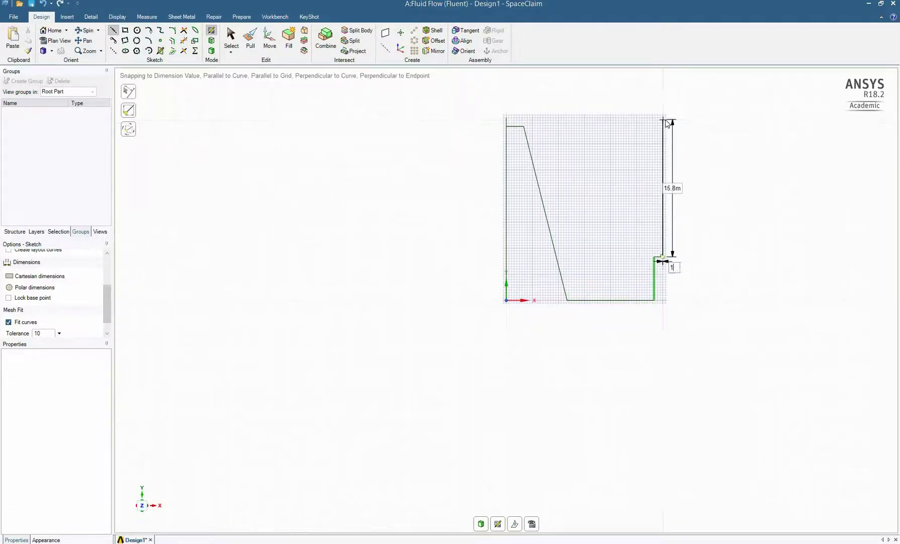
key("Tab")
type("16")
key("Return")
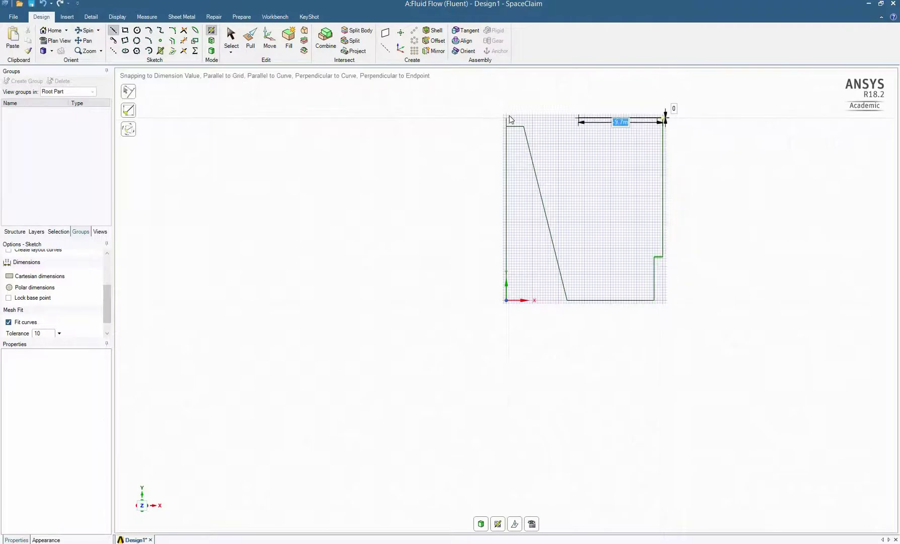
left_click(508, 117)
key("Escape")
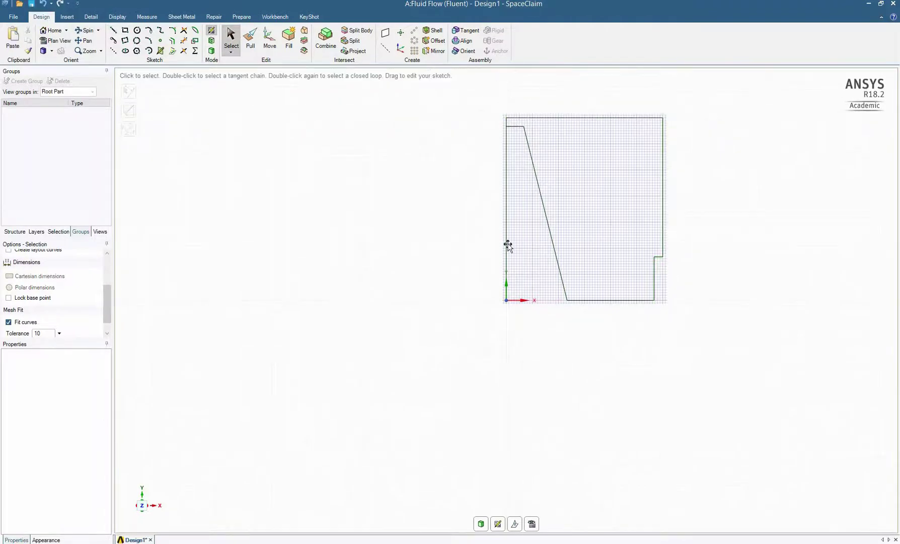
Step: Delete the 20 m vertical line at the origin and fill the remaining closed outline to form a surface
left_click(507, 246)
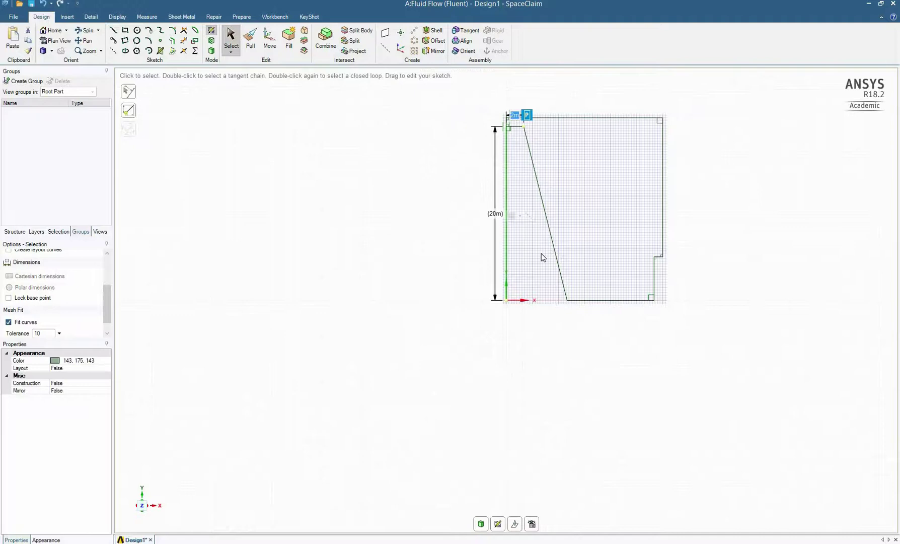
key("Delete")
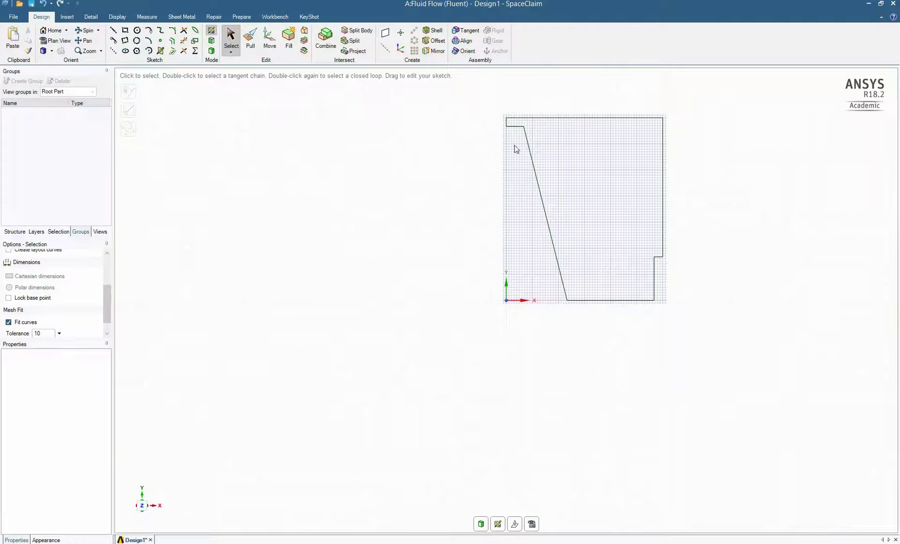
left_click_drag(727, 344, 424, 161)
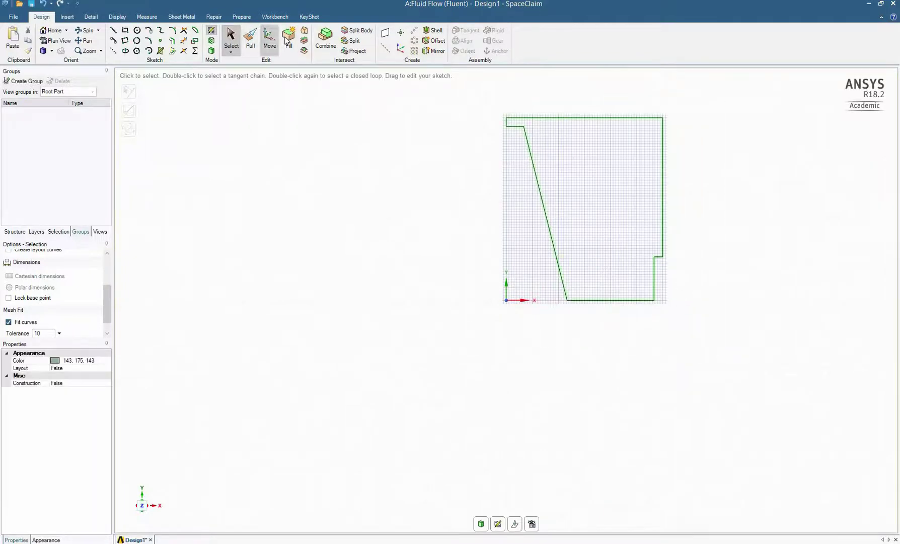
left_click(287, 39)
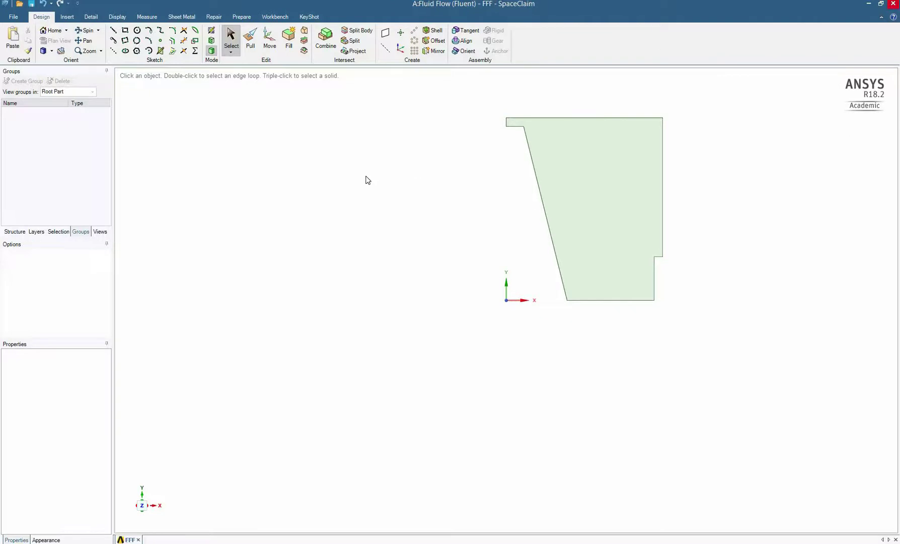
Step: Switch back to Workbench and open the Mesh cell of the Fluid Flow (Fluent) system
key("alt+Tab")
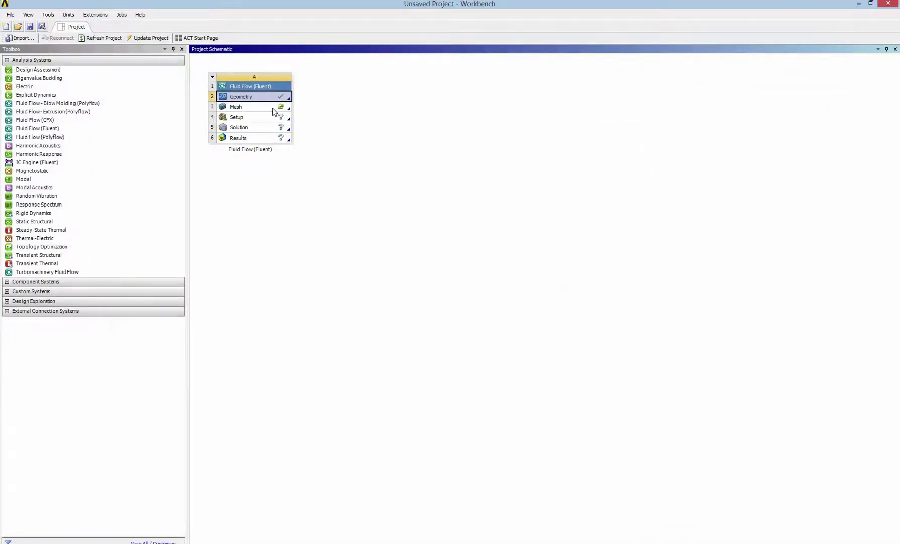
double_click(273, 108)
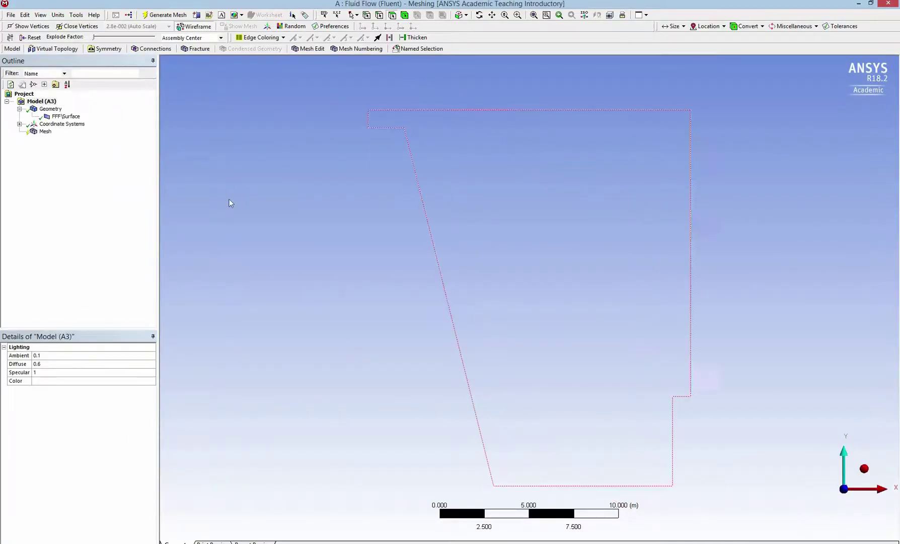
Step: Generate a mesh of the fluid surface with the default mesh settings
left_click(46, 132)
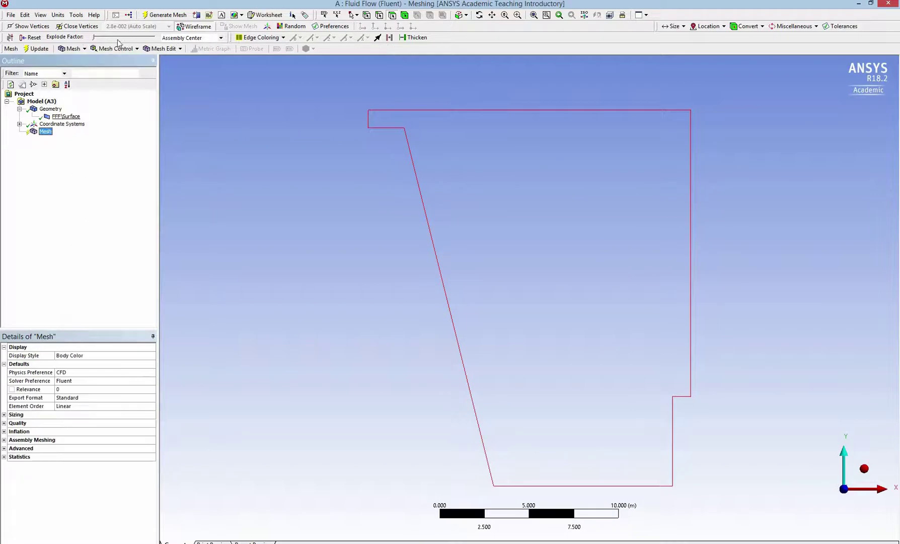
left_click(75, 48)
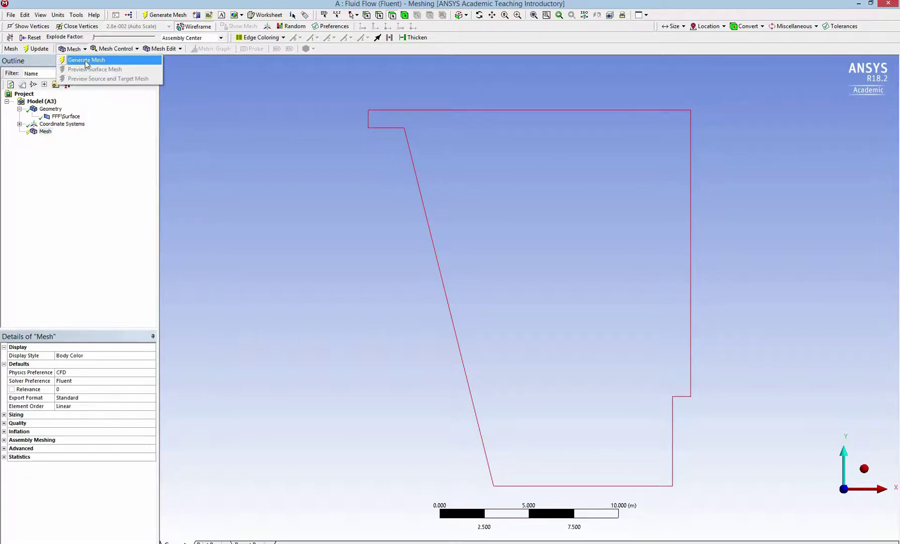
left_click(86, 61)
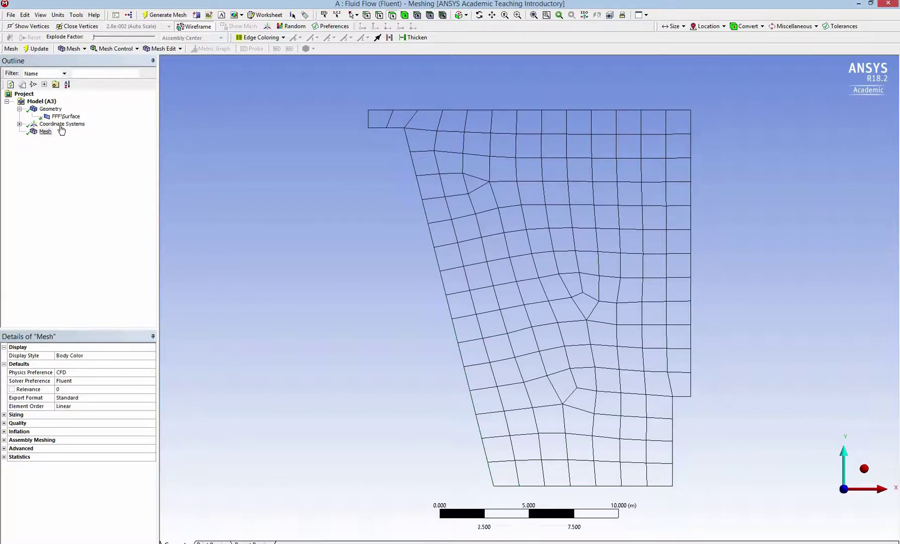
Step: Add a Refinement mesh control of level 1 scoped to the fluid domain face
left_click(130, 51)
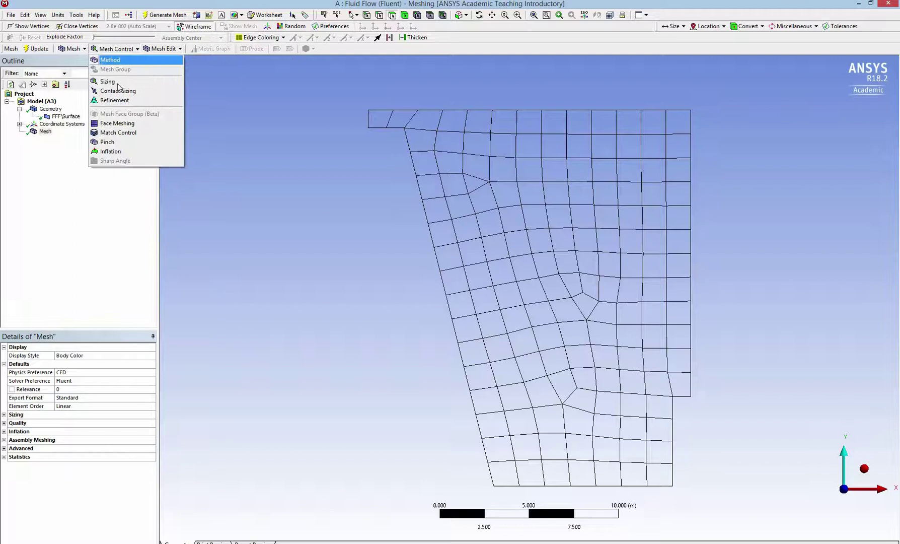
left_click(115, 100)
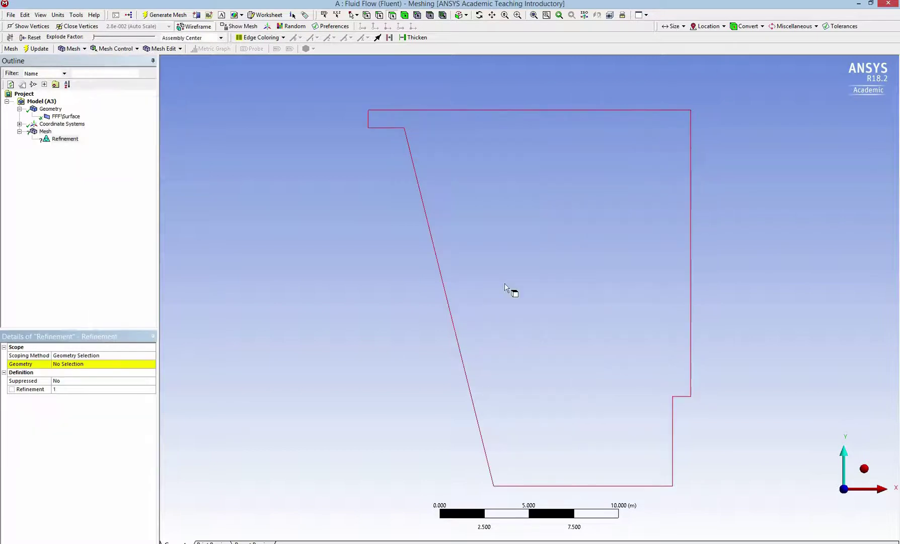
left_click(89, 364)
left_click(77, 363)
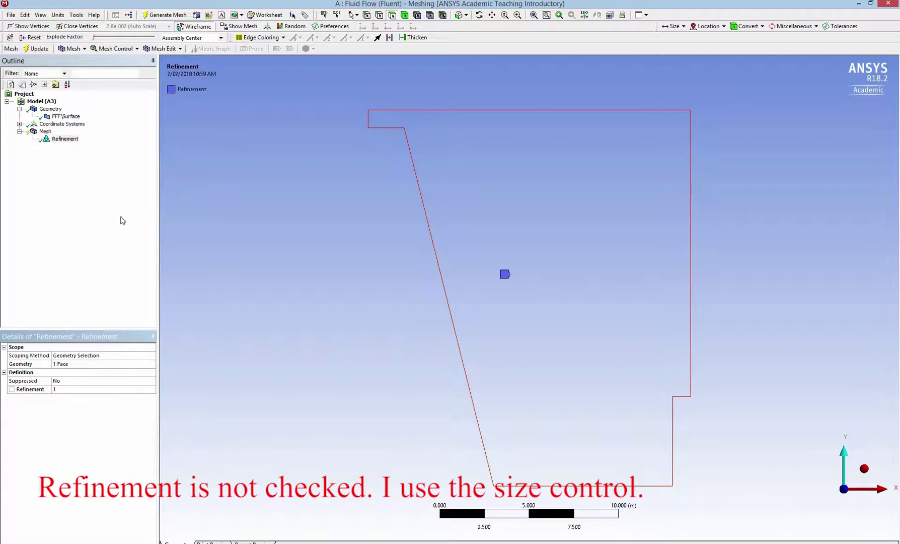
Step: Set the size function in the global mesh sizing to Proximity and Curvature
left_click(44, 132)
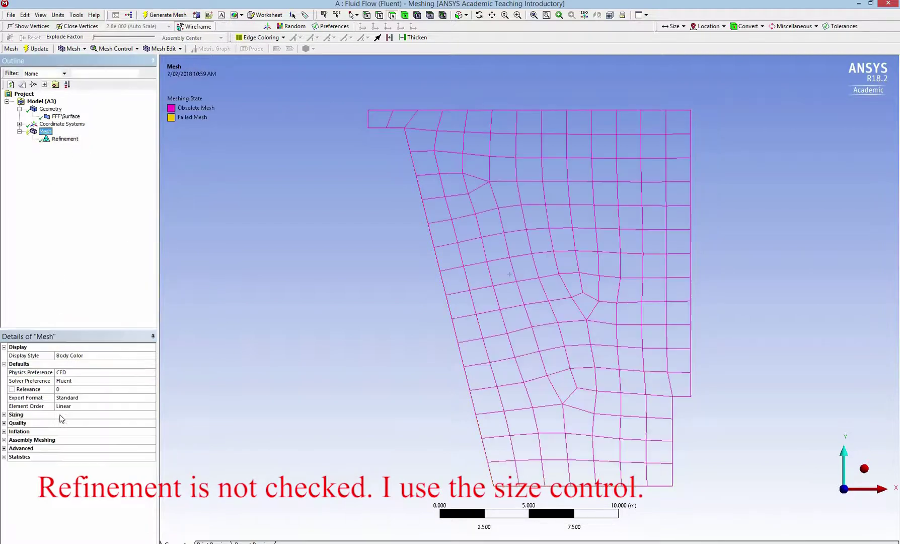
left_click(20, 415)
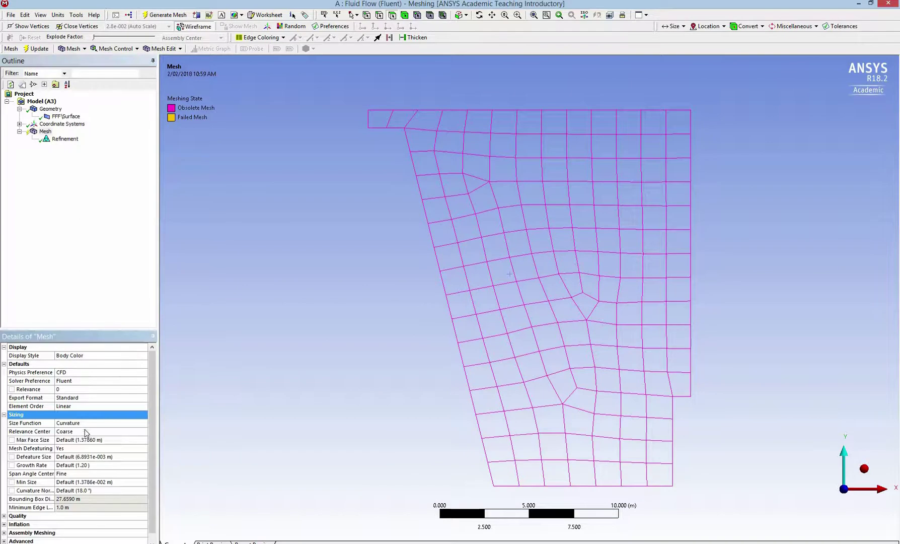
left_click(139, 426)
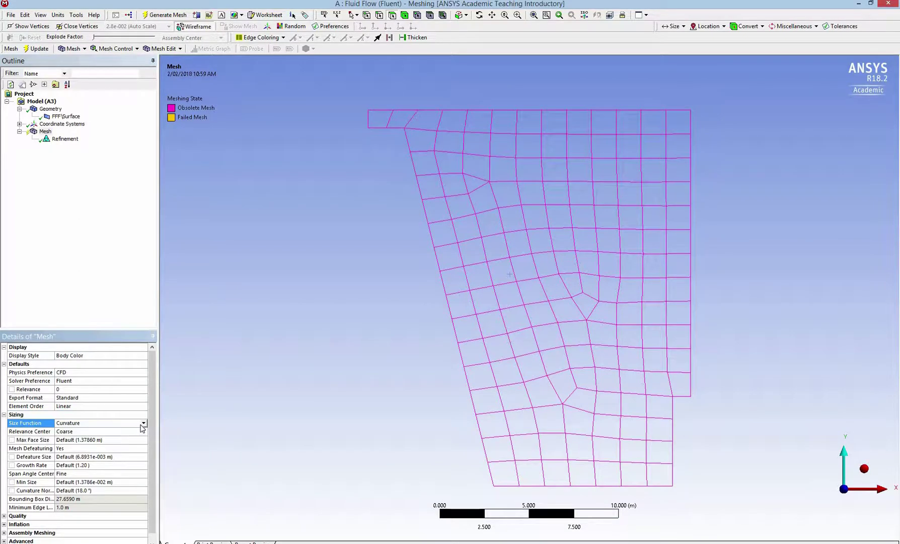
left_click(144, 423)
left_click(99, 437)
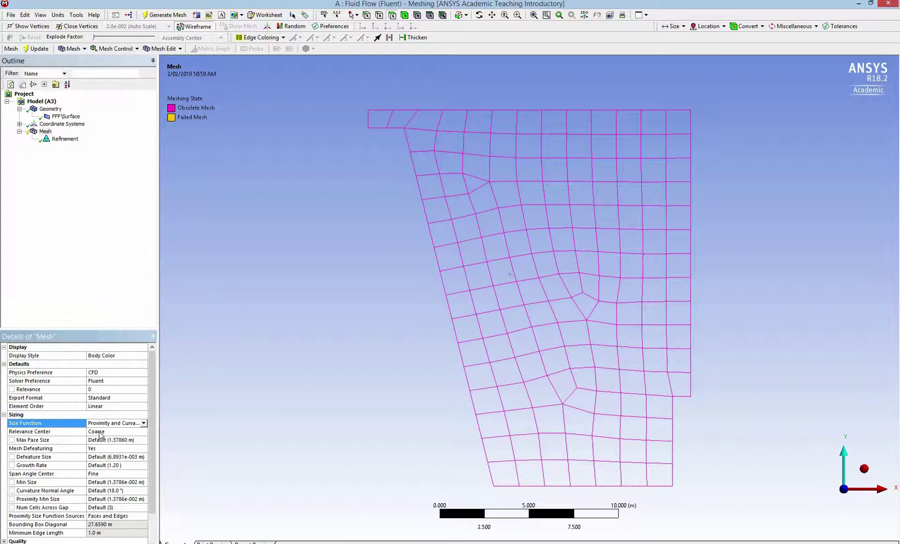
Step: Set the mesh relevance center to Fine and regenerate the mesh
left_click(127, 432)
left_click(143, 431)
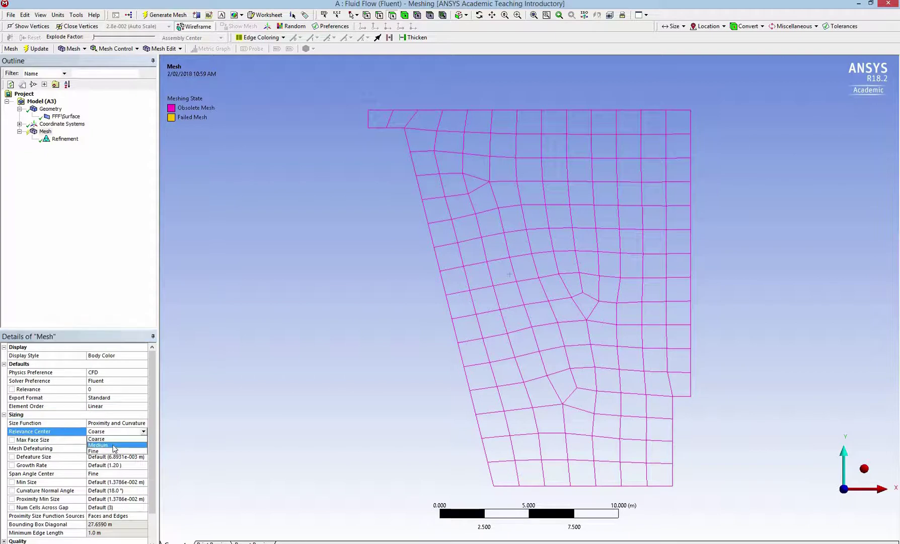
left_click(112, 451)
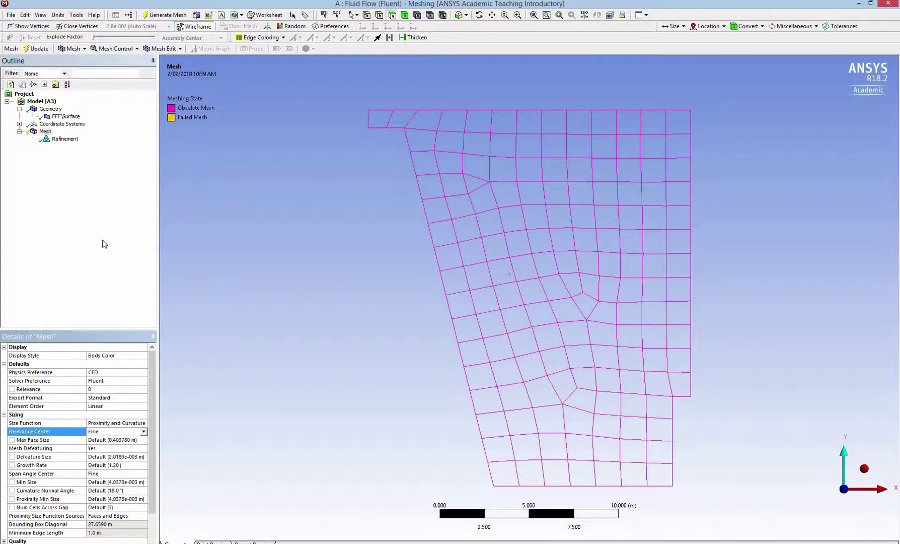
left_click(152, 19)
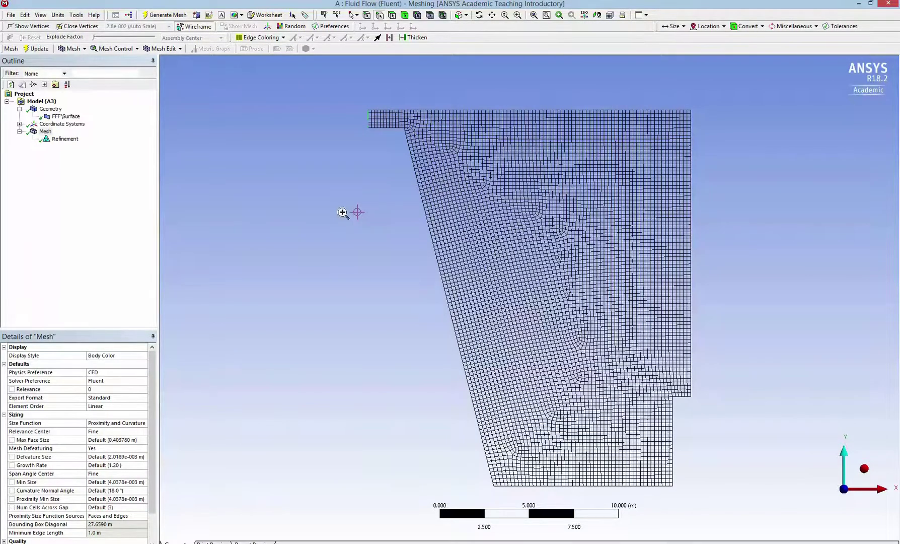
Step: Create a named selection called Inlet for the short vertical edge at the domain's upper left
right_click_drag(342, 212, 363, 324)
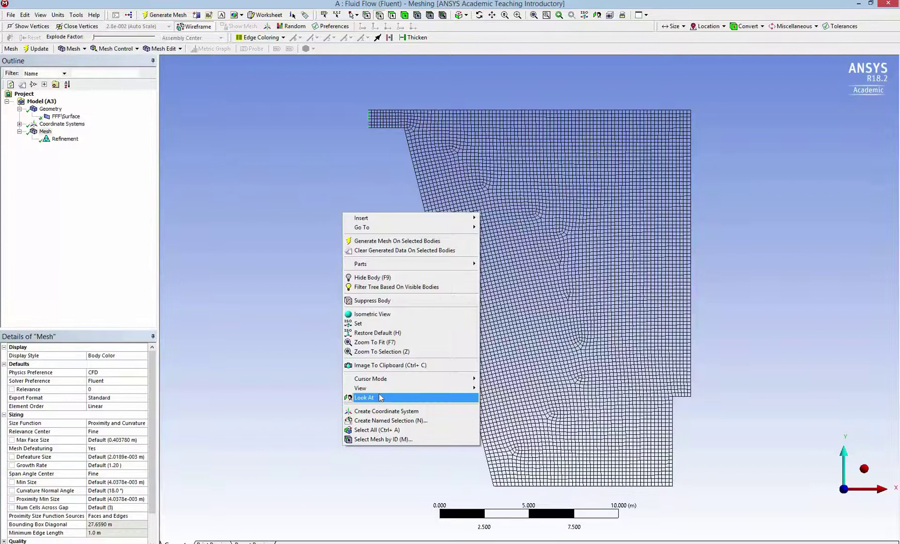
left_click(381, 421)
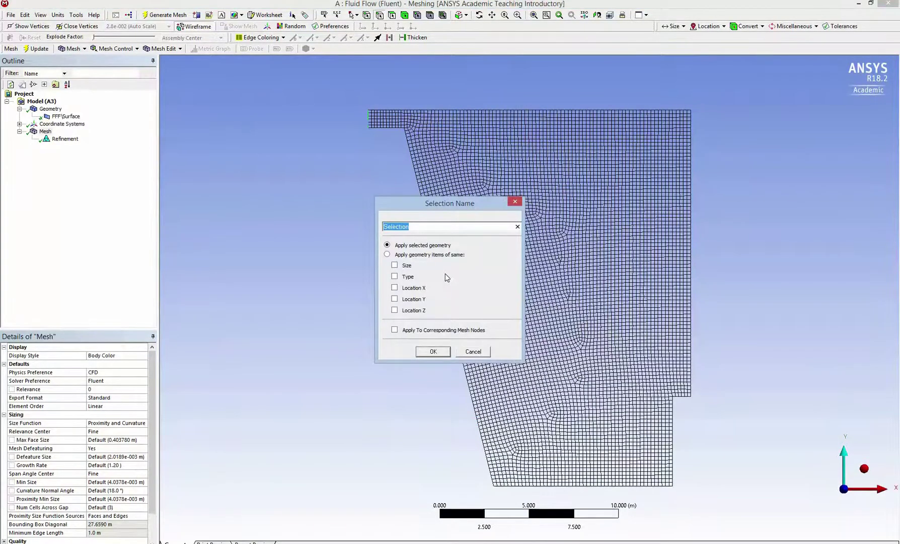
type("Inlet")
left_click(432, 351)
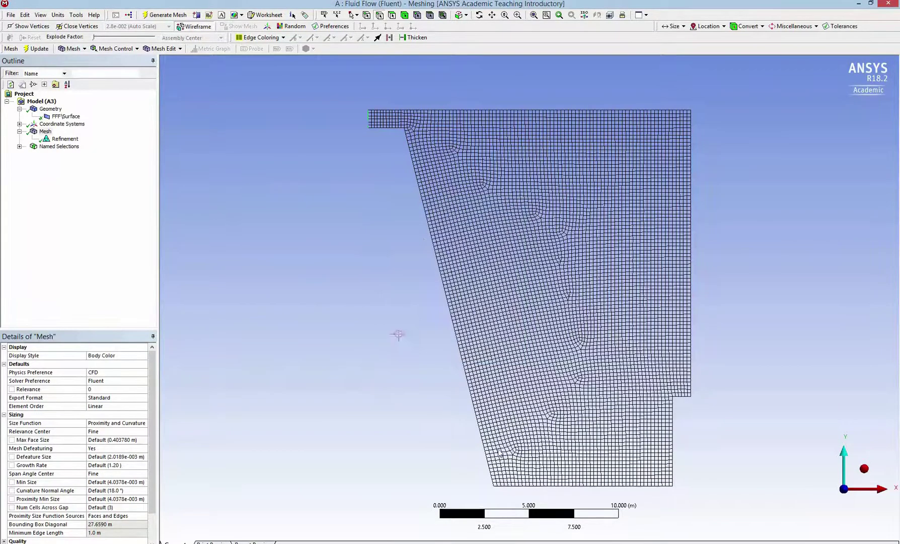
Step: Create a named selection called Concrete from the short edge below the inlet, the long sloped edge and the base edge
left_click(389, 128)
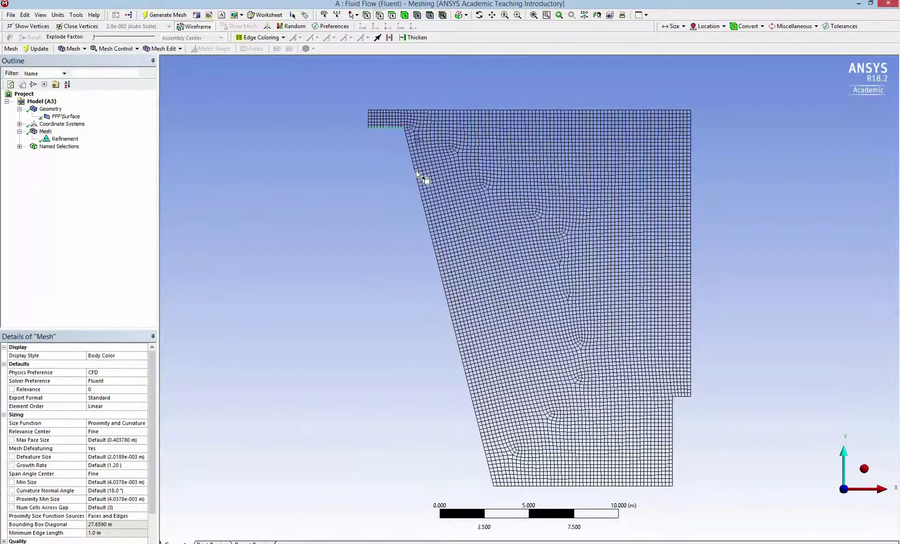
left_click(436, 218)
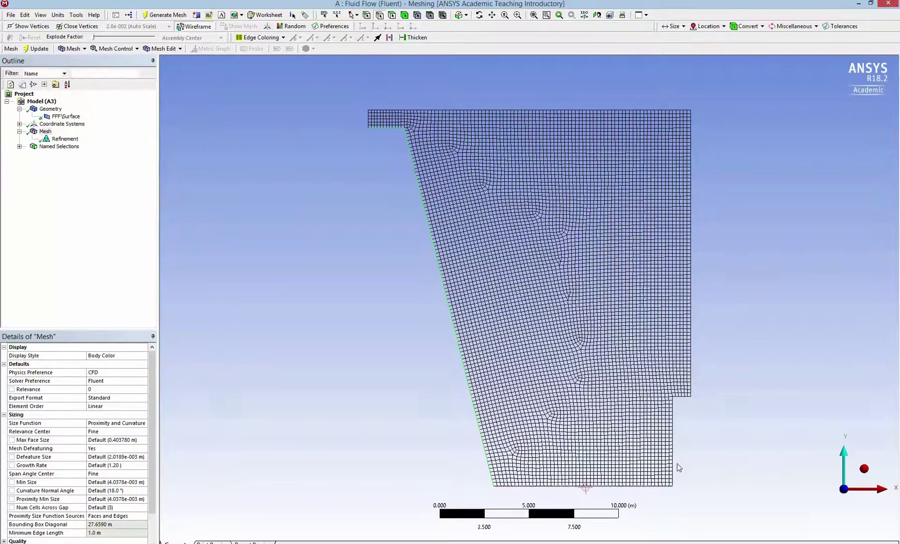
right_click(362, 381)
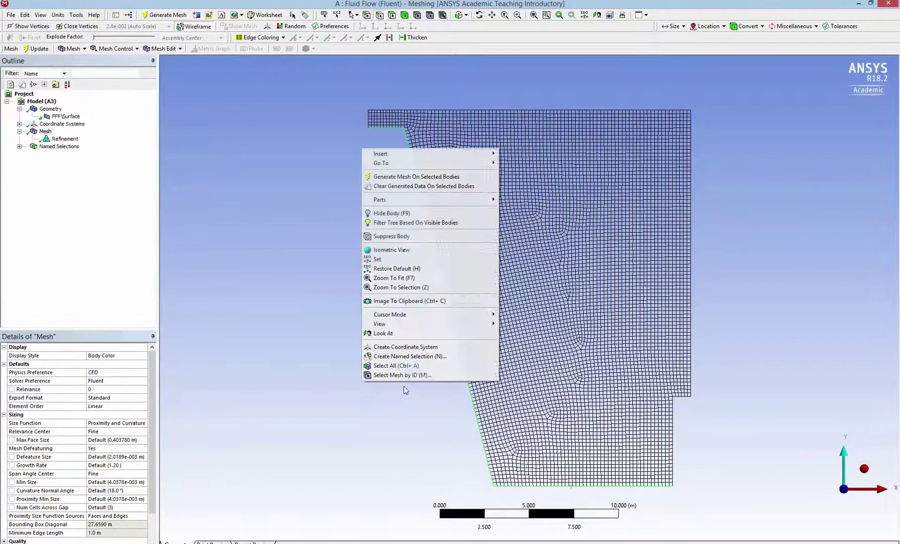
left_click(407, 357)
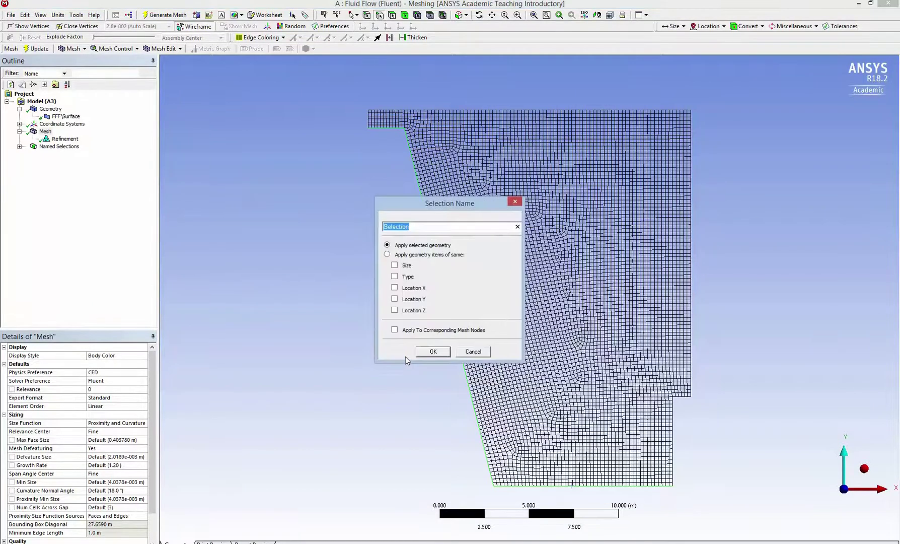
type("Outlet")
key("ctrl+a")
key("BackSpace")
type("Concrete")
left_click(433, 352)
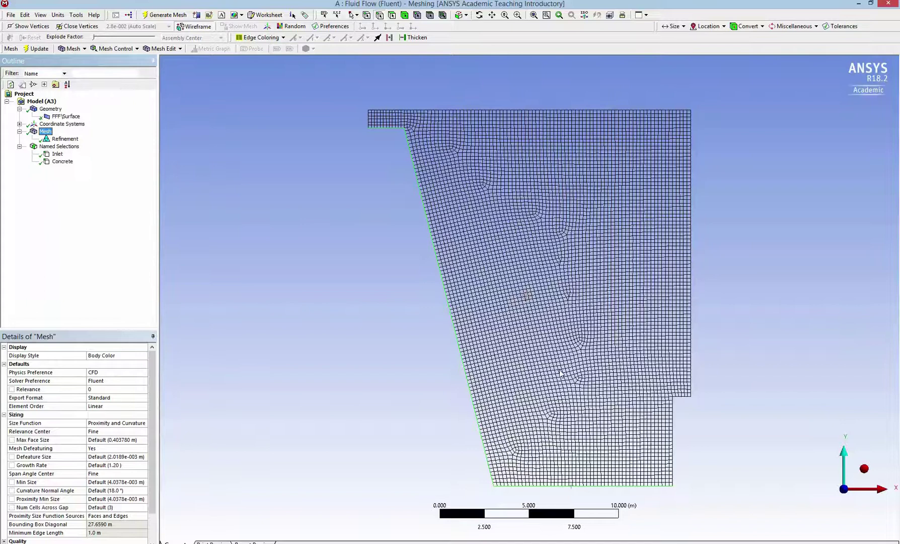
Step: Create a named selection called Oulet for the vertical edge between the domain's base and the small ledge
left_click(677, 441)
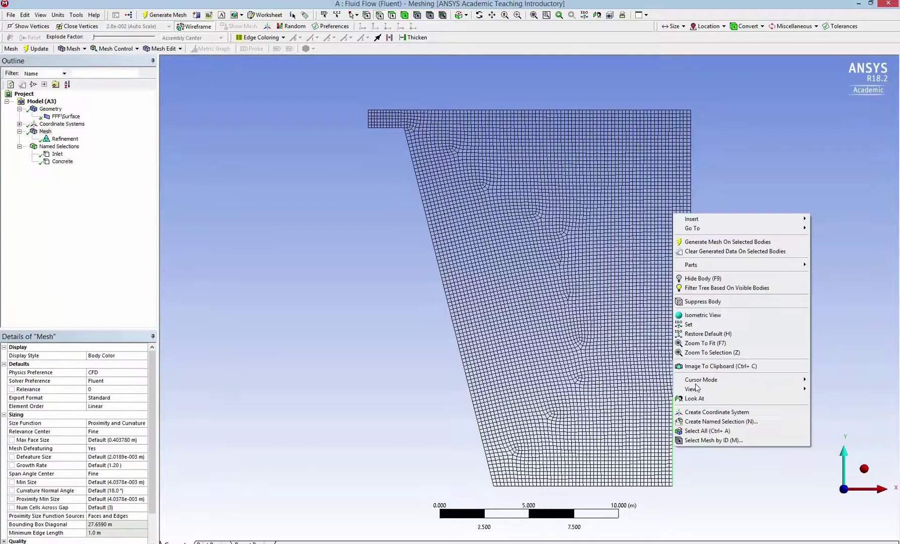
right_click(674, 450)
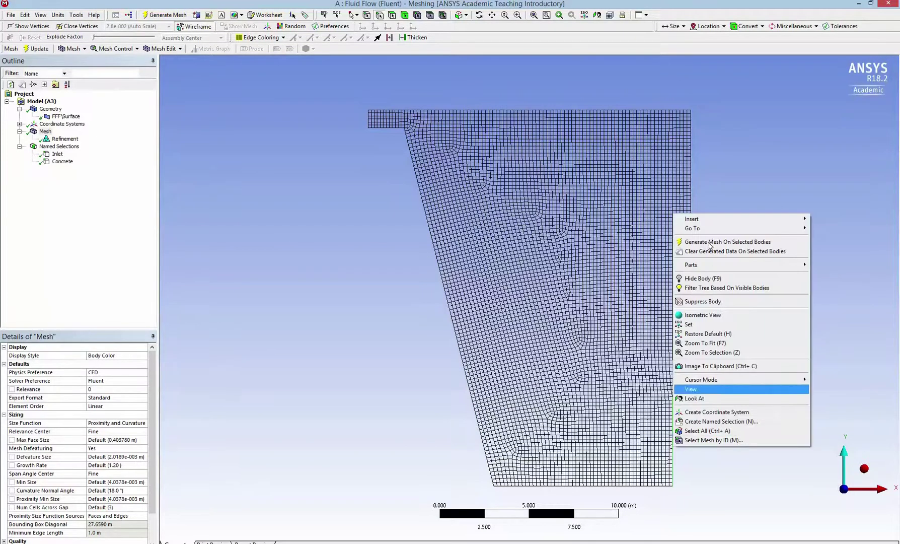
left_click(697, 422)
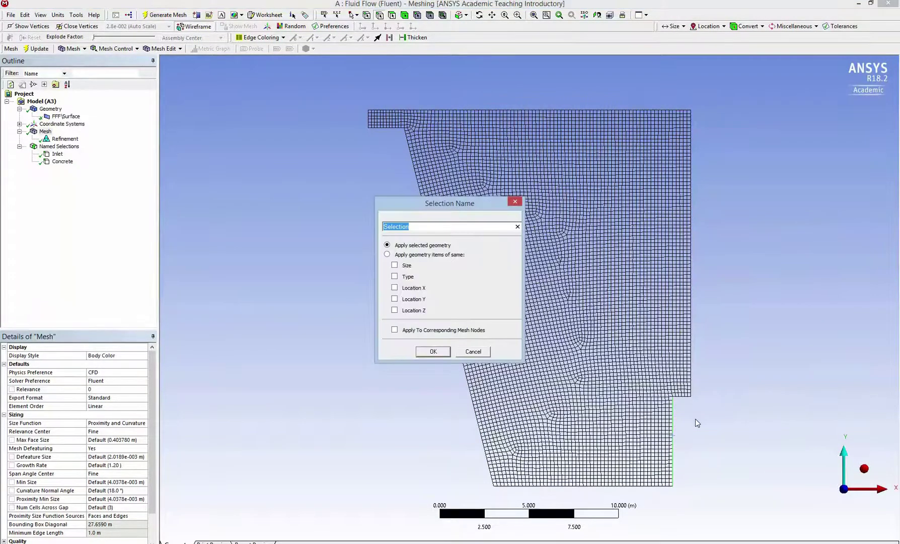
type("OU")
key("BackSpace")
type("ulet")
left_click(435, 352)
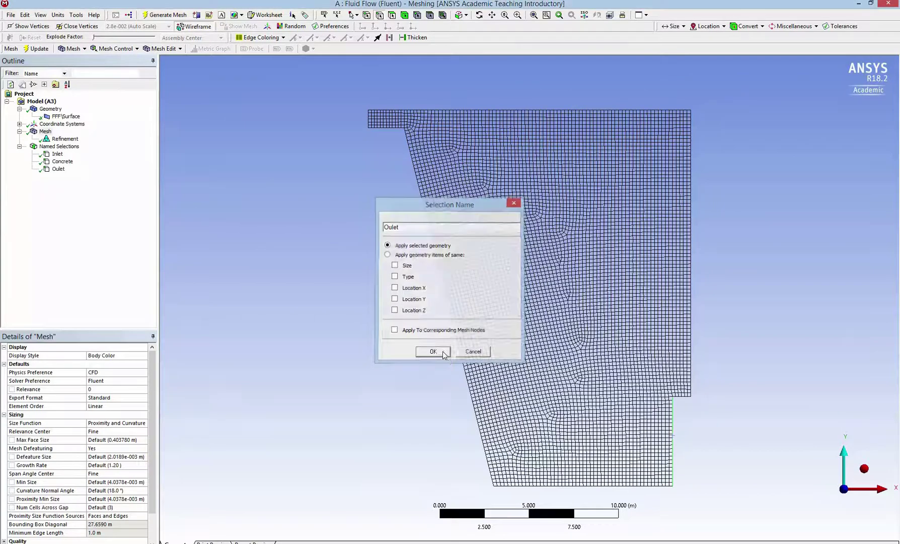
Step: Create a named selection called Top air from the small ledge, the tall vertical edge above it and the domain's top edge
left_click(683, 396)
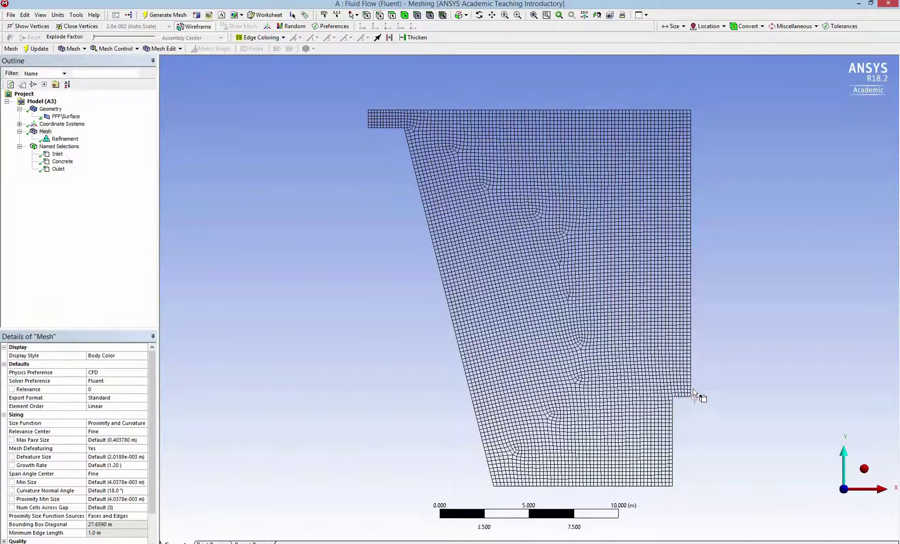
left_click(691, 356, "ctrl")
left_click(609, 111, "ctrl")
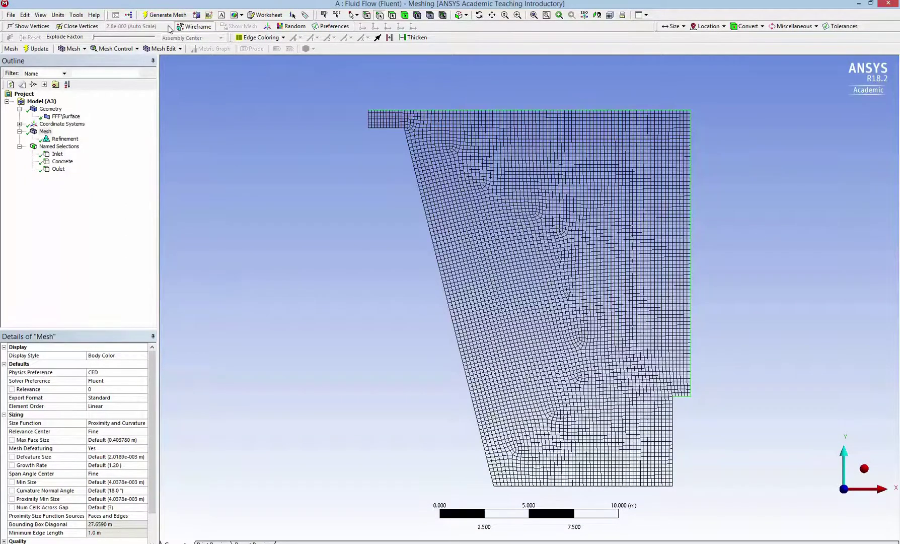
right_click(575, 276)
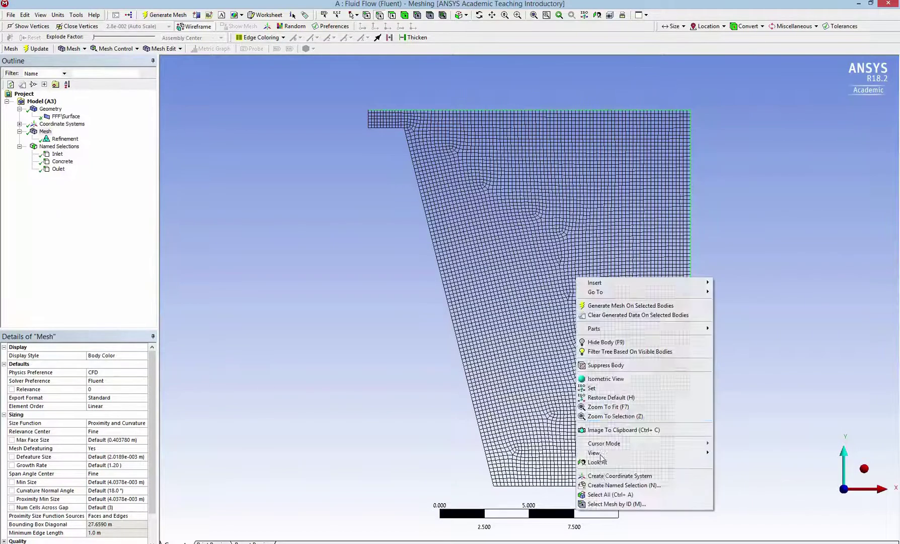
left_click(603, 484)
type("Top air")
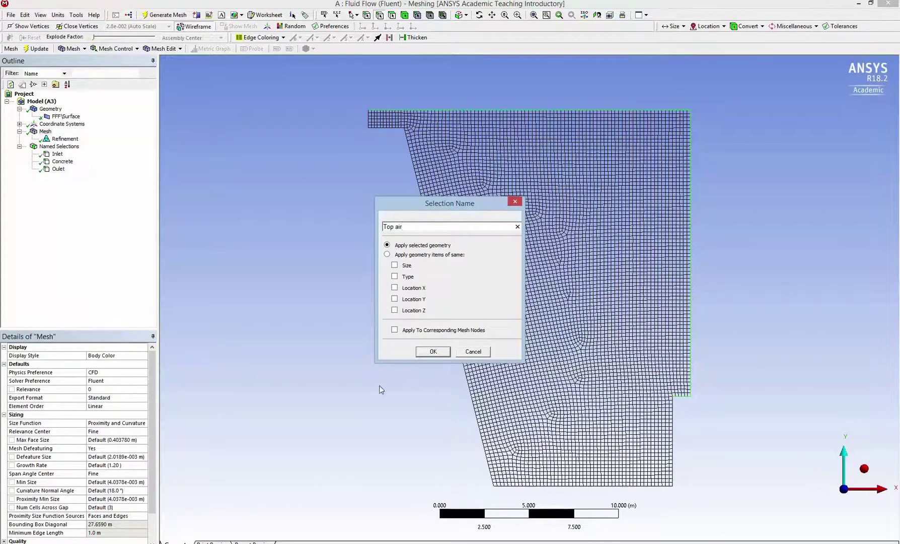
left_click(432, 352)
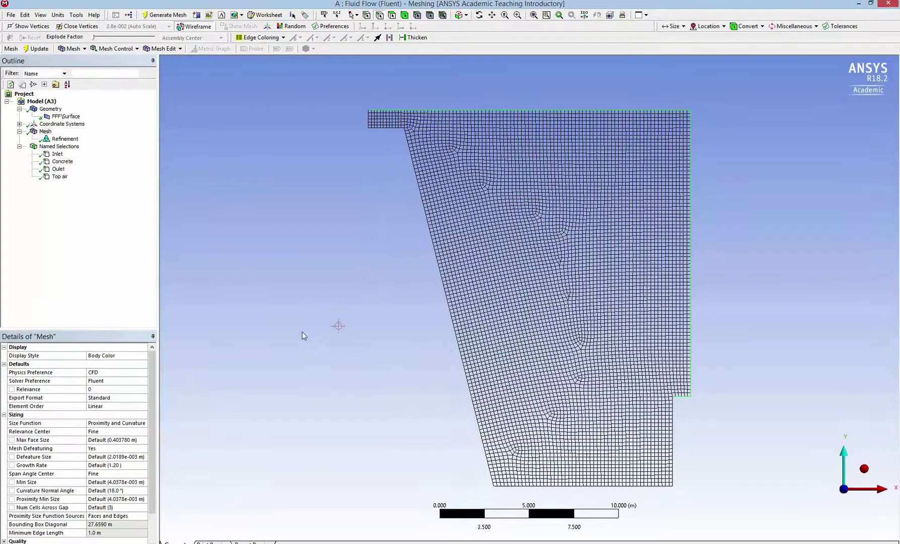
Step: Update the mesh for transfer to Fluent and close the Meshing window
left_click(43, 49)
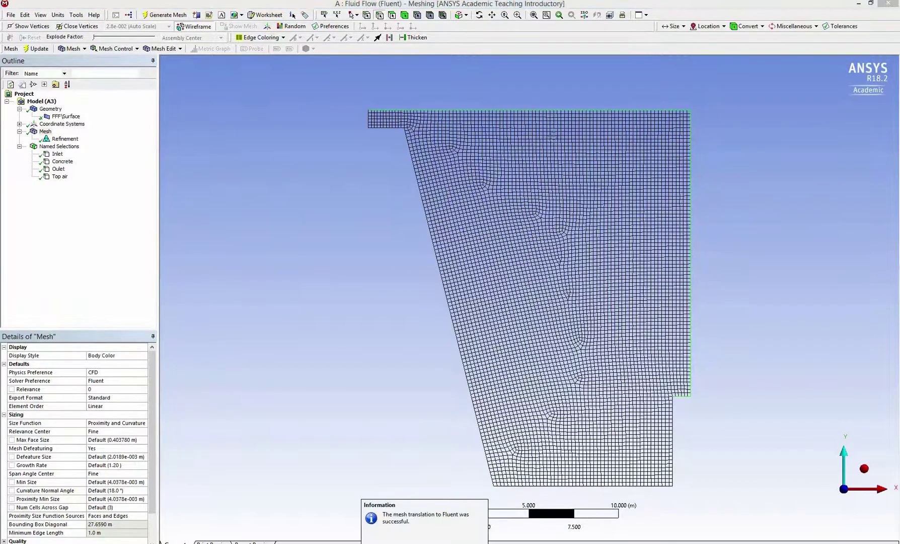
left_click(887, 4)
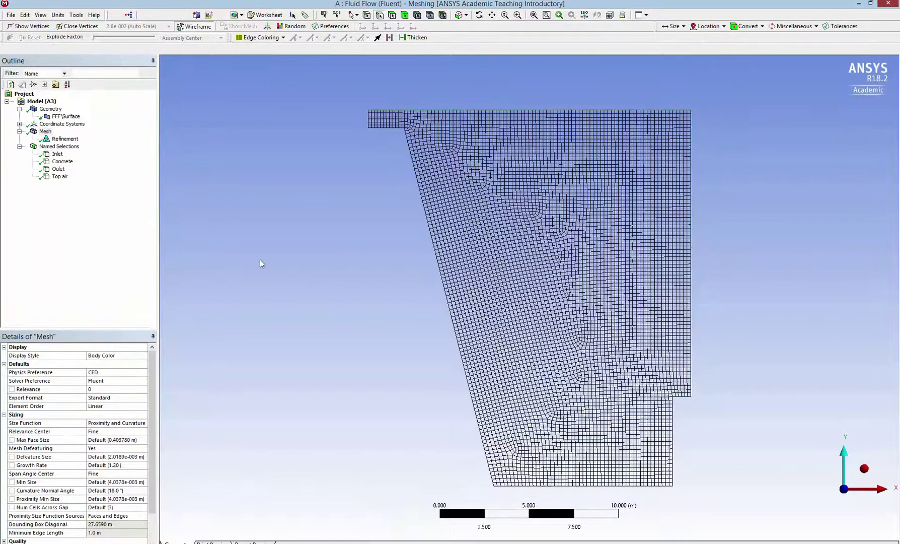
Step: Open the Setup cell of the Fluid Flow (Fluent) system and launch Fluent with Double Precision enabled
double_click(239, 117)
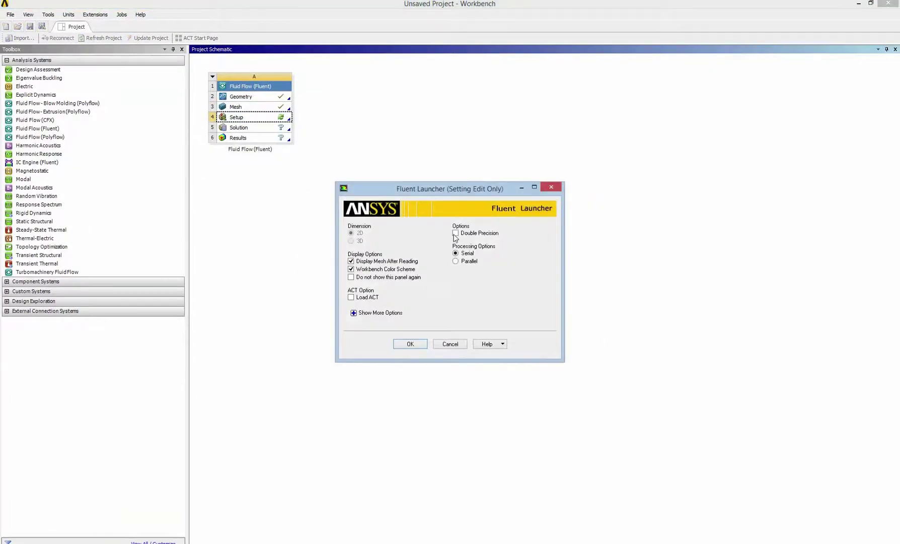
left_click(455, 233)
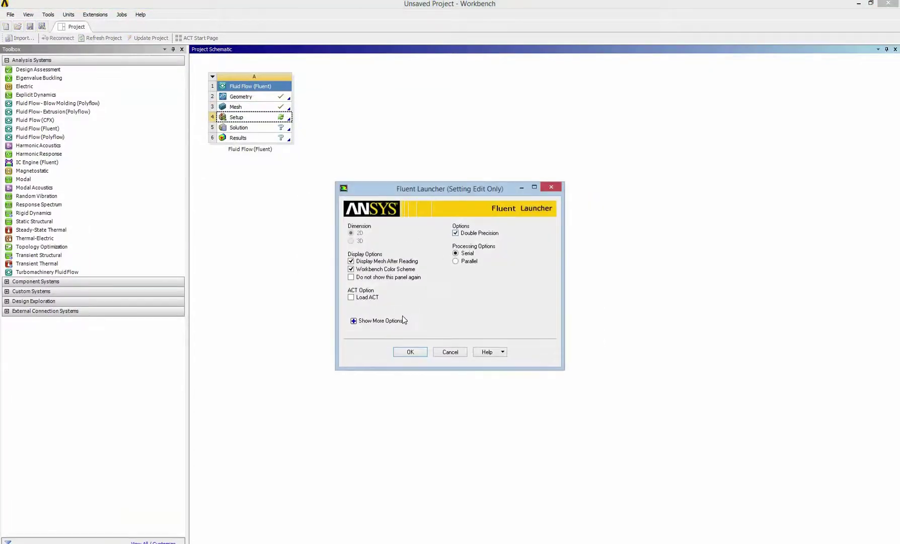
left_click(420, 354)
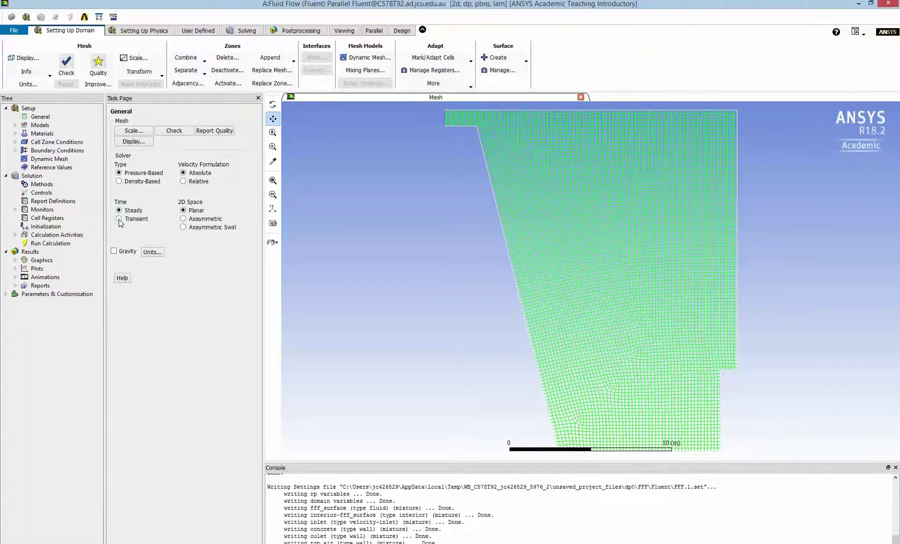
Step: Make the solver transient and enable gravity with a Y acceleration of -9.81 m/s2
left_click(115, 251)
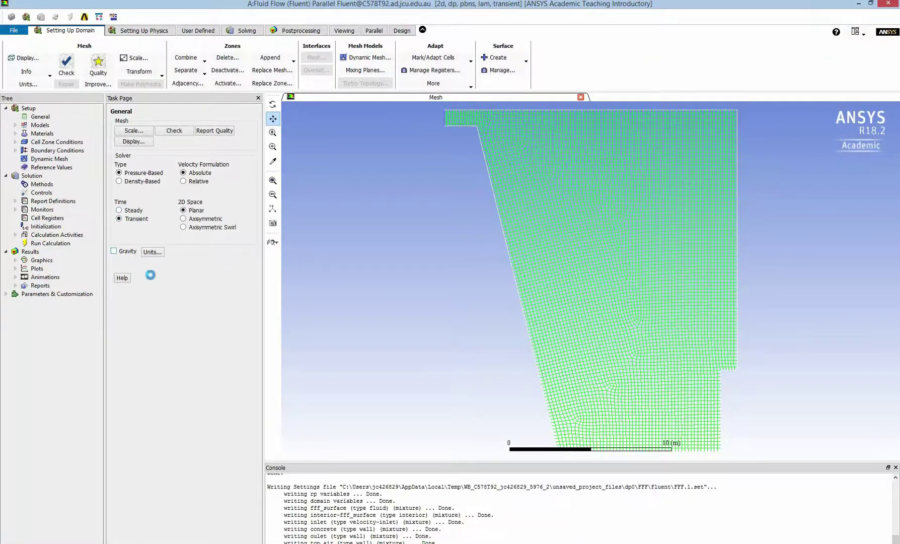
type("-9.81")
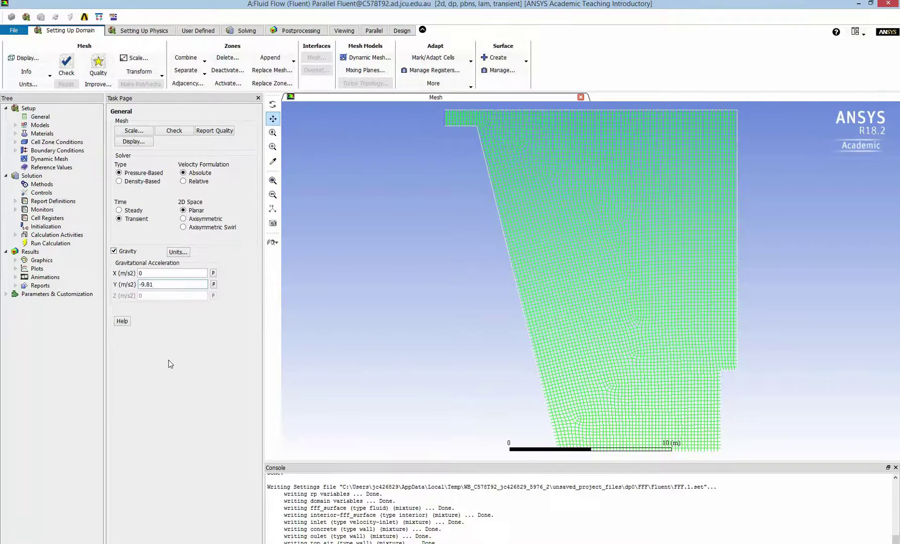
Step: Enable the Volume of Fluid multiphase model with two Eulerian phases and the Implicit Body Force formulation
double_click(30, 126)
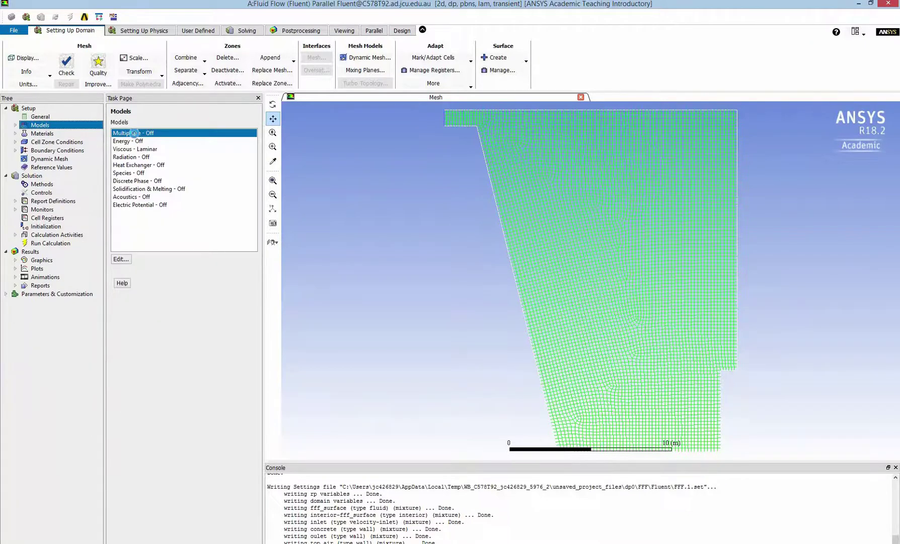
double_click(136, 133)
left_click(117, 286)
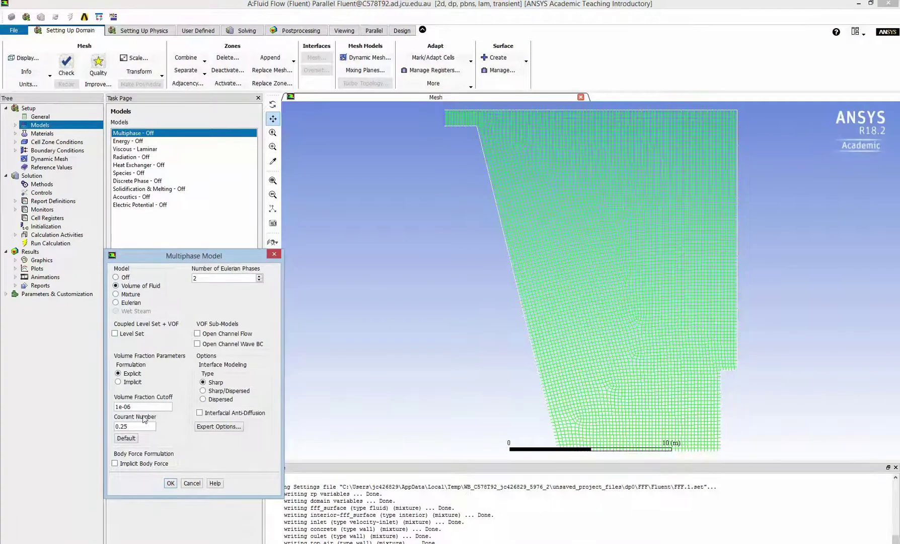
left_click(171, 484)
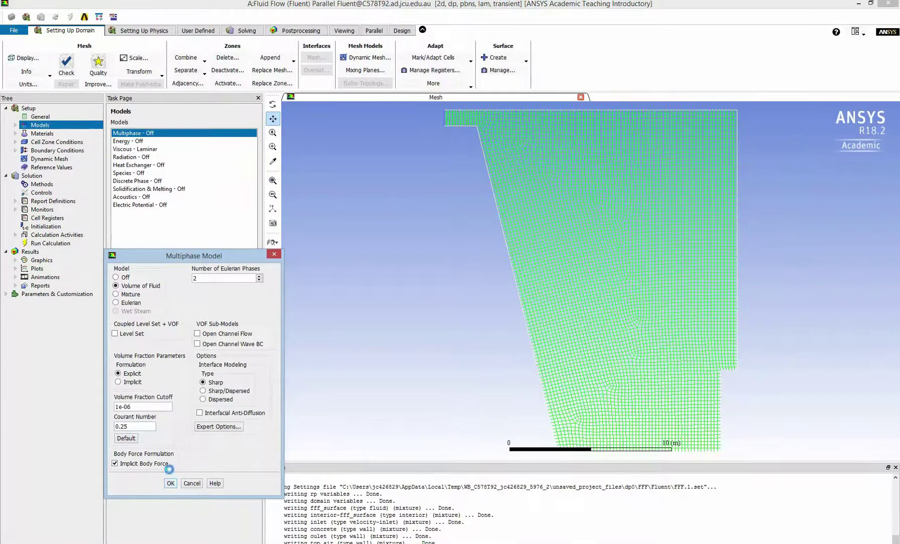
Step: Review the viscous model options, trying k-epsilon, and confirm Laminar as the viscous model
left_click(127, 149)
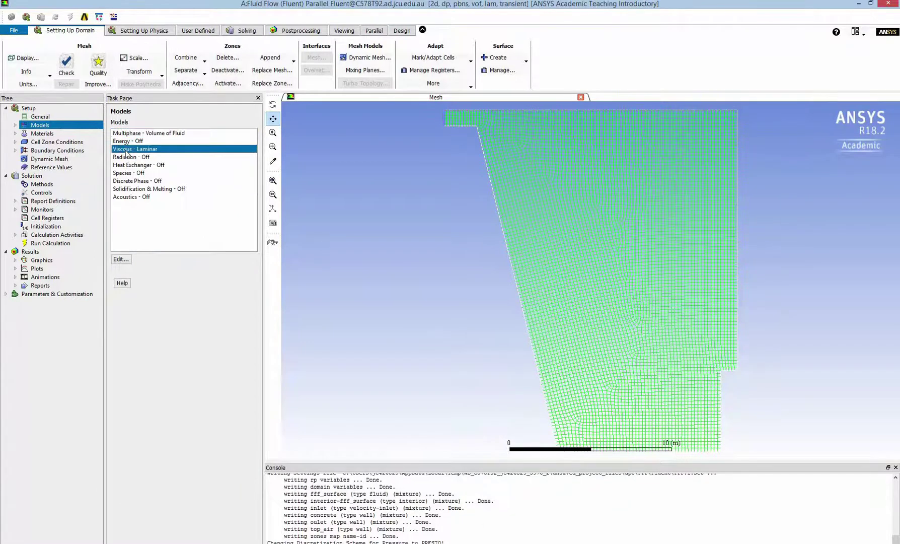
double_click(127, 154)
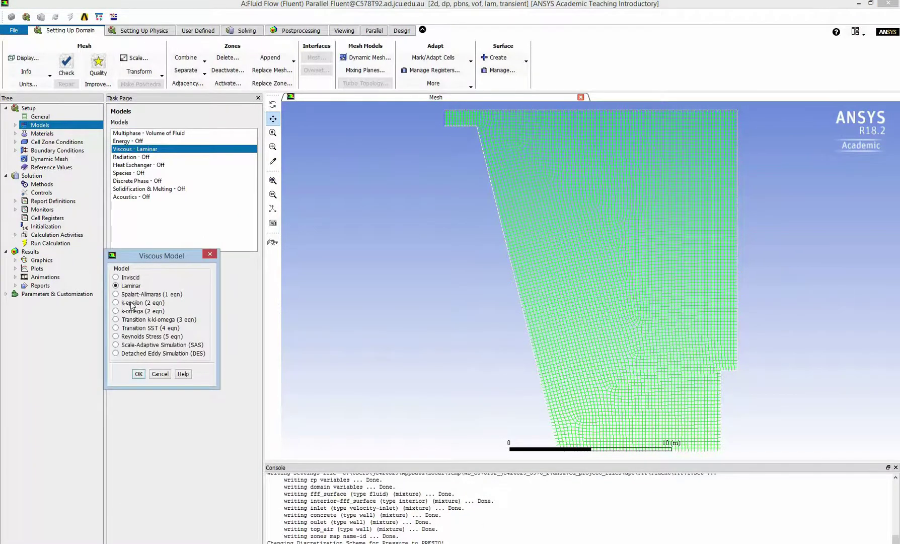
left_click(130, 303)
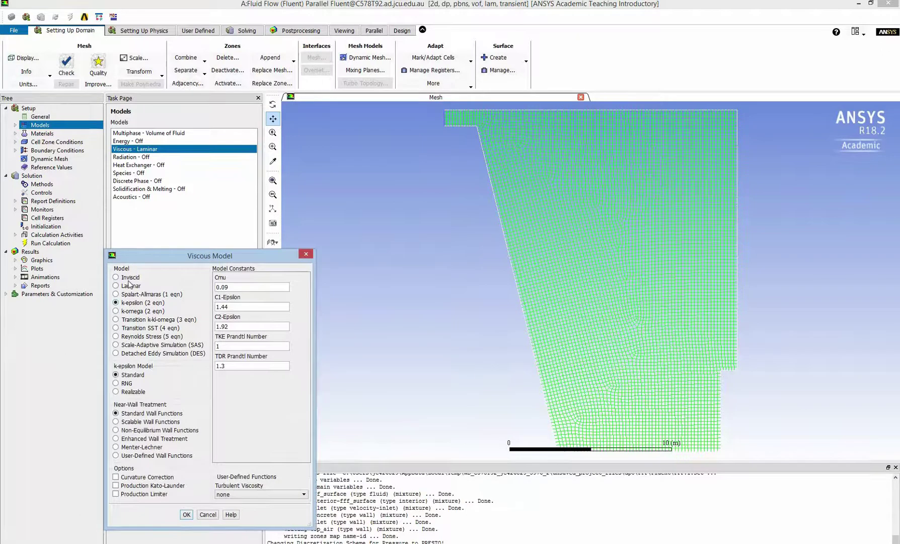
left_click(131, 286)
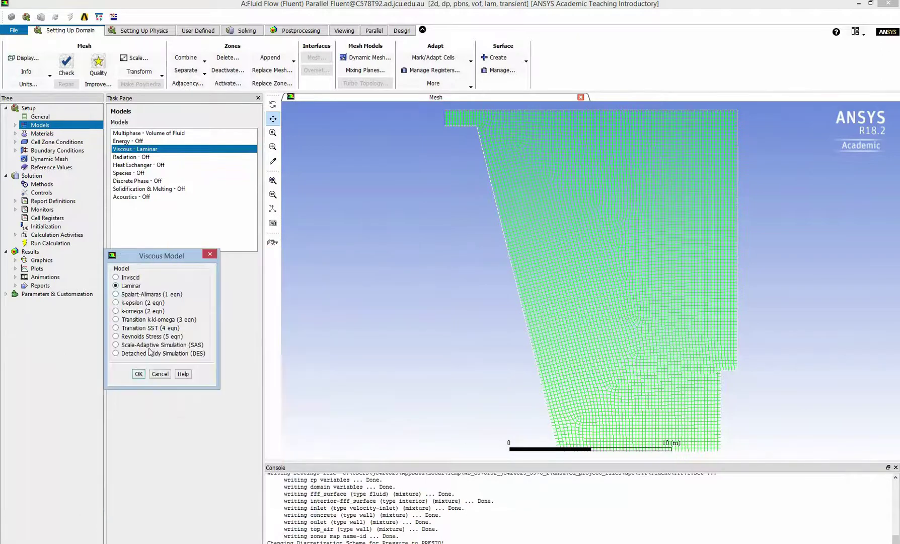
left_click(139, 374)
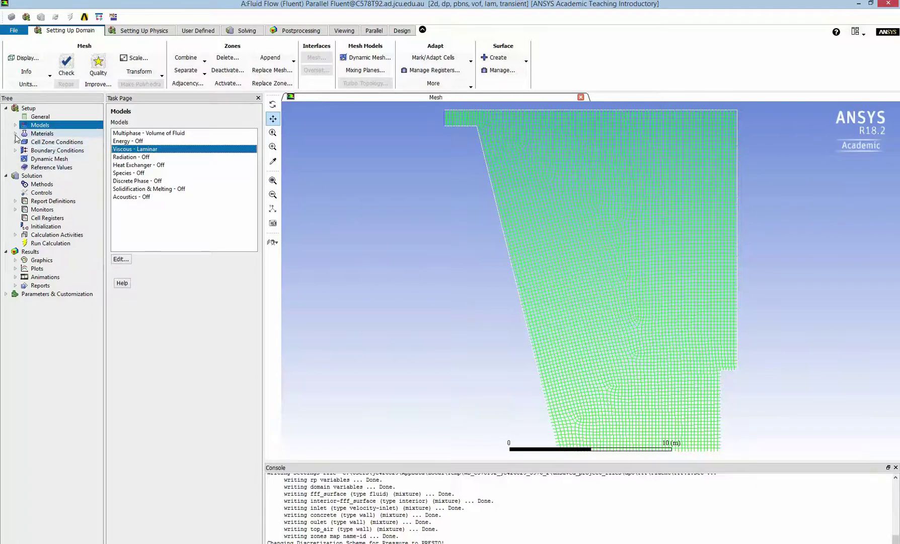
Step: Copy the fluid water-liquid (h2o<l>) from the Fluent Database into the case materials
left_click(15, 133)
left_click(25, 142)
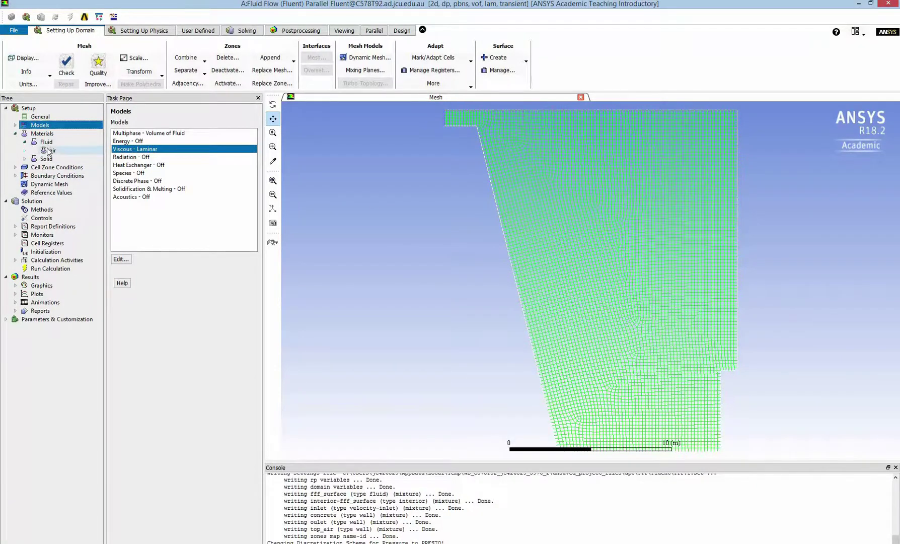
double_click(47, 143)
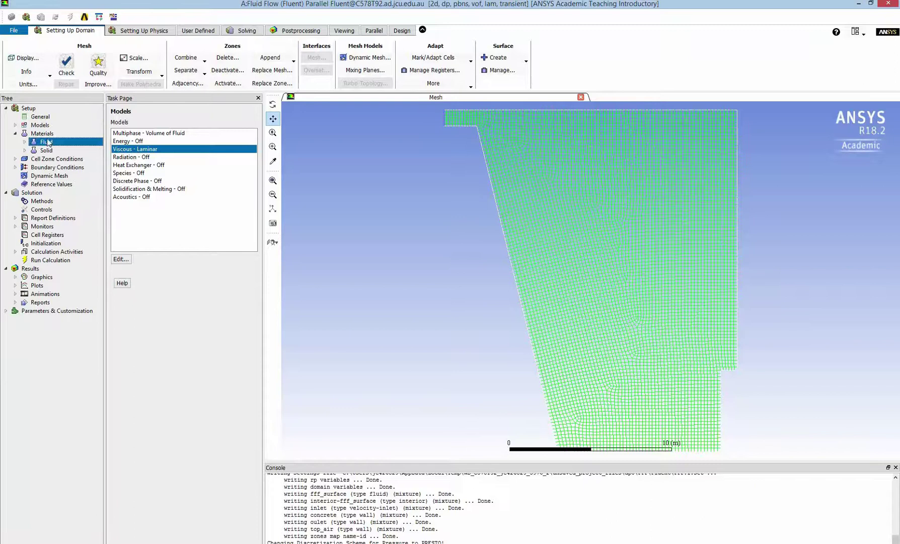
double_click(42, 134)
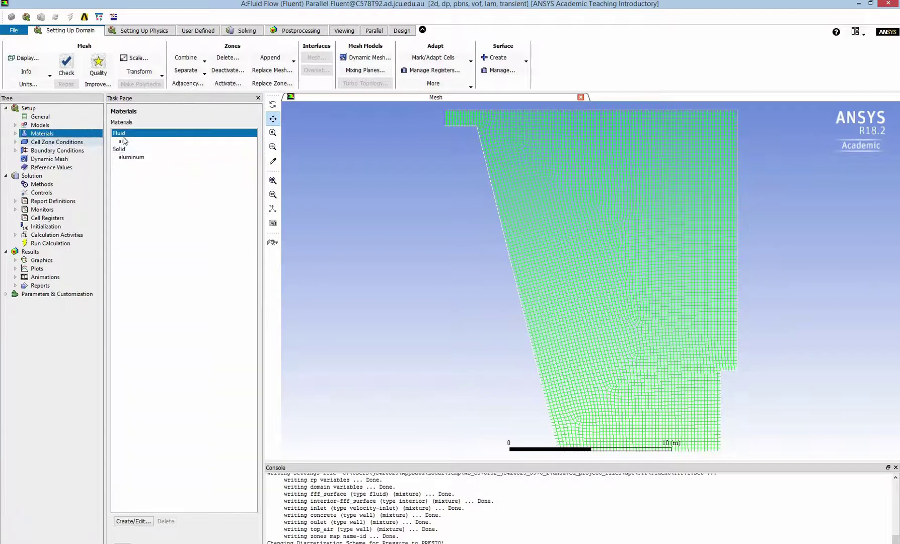
left_click(133, 521)
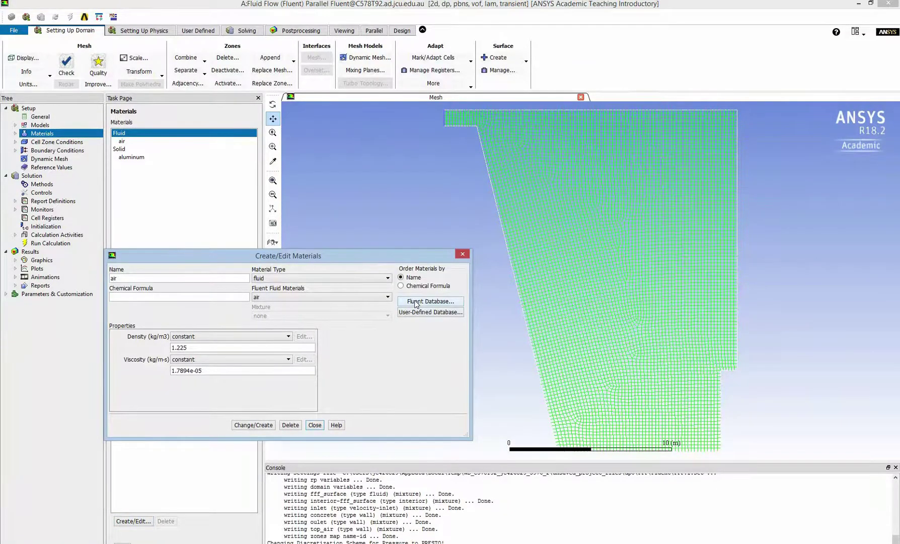
left_click(416, 303)
scroll(194, 300, "down", 20)
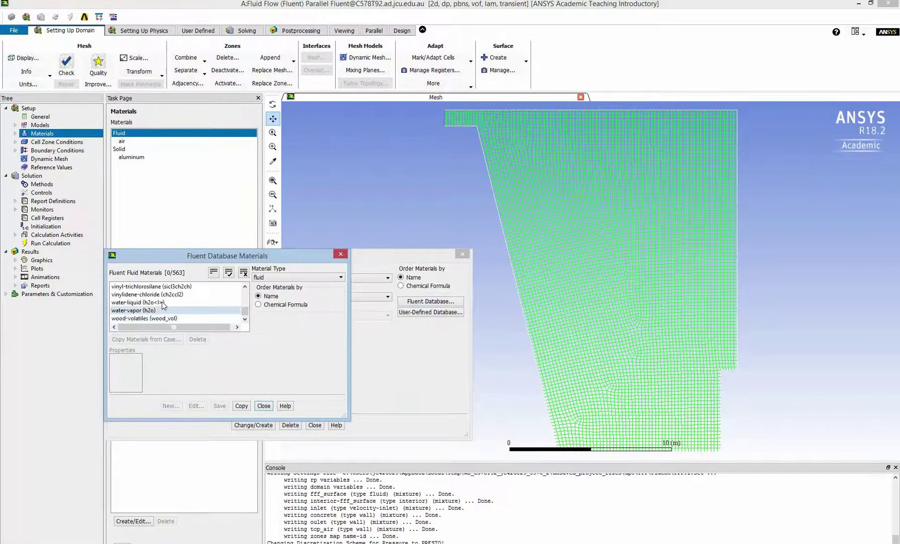
left_click(164, 302)
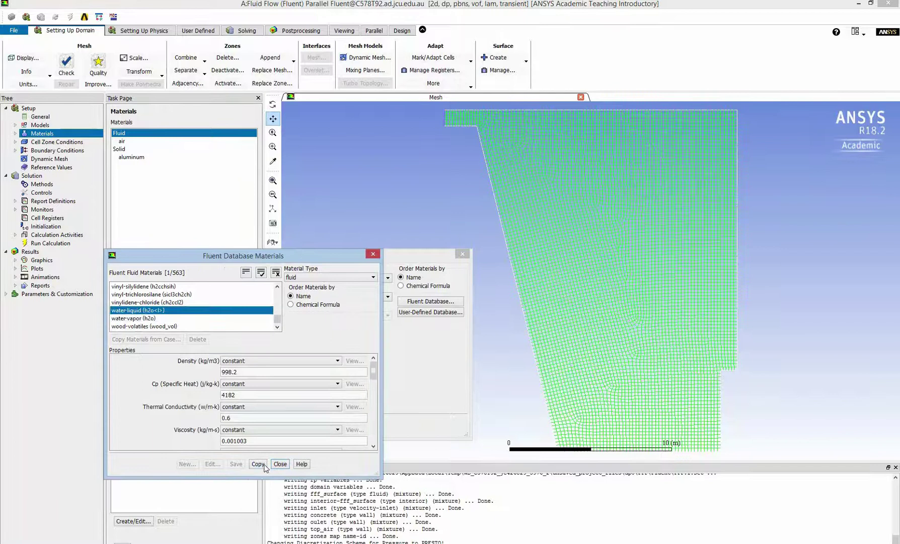
left_click(273, 461)
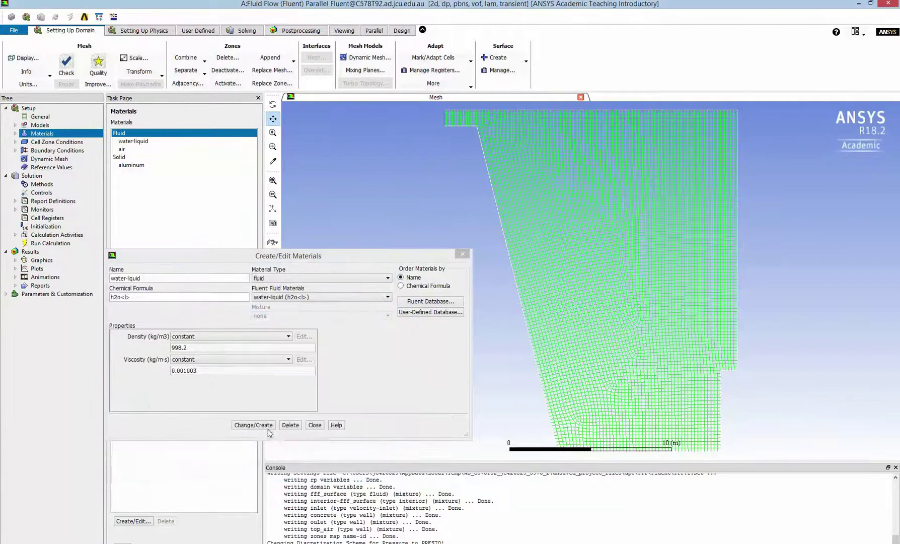
left_click(314, 426)
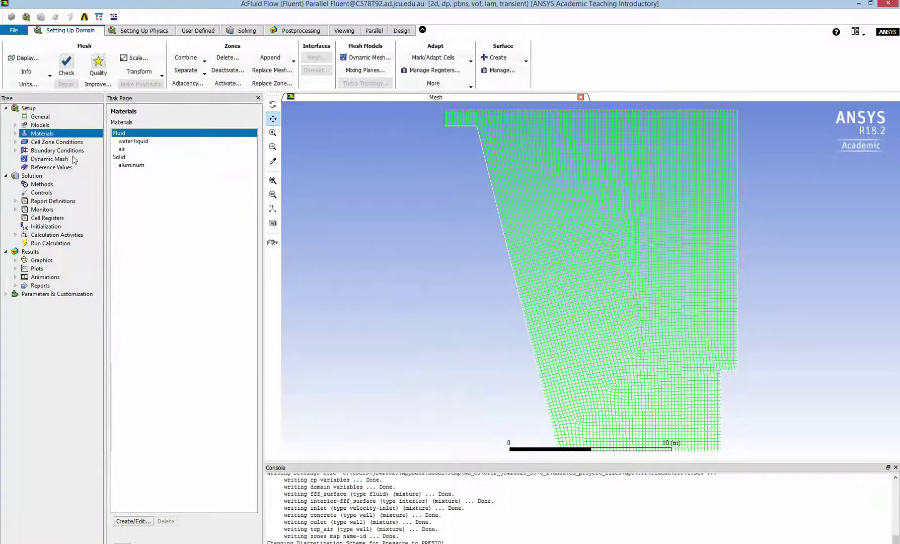
Step: Rename the multiphase model's primary phase to air, with air as its phase material
left_click(15, 125)
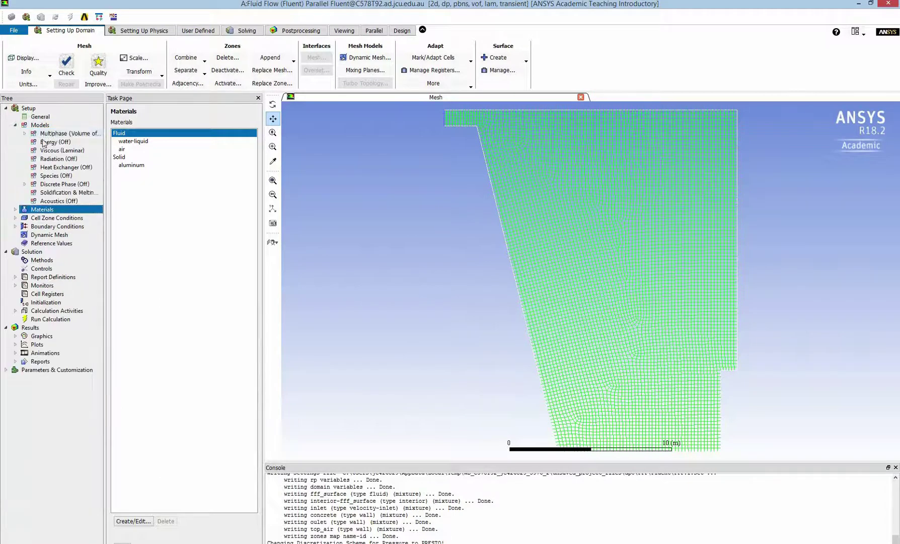
double_click(55, 133)
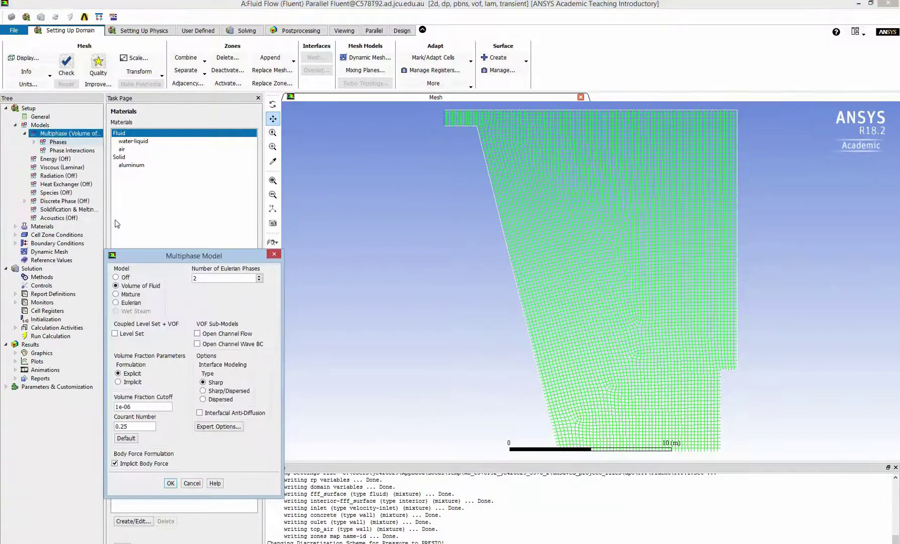
left_click(171, 482)
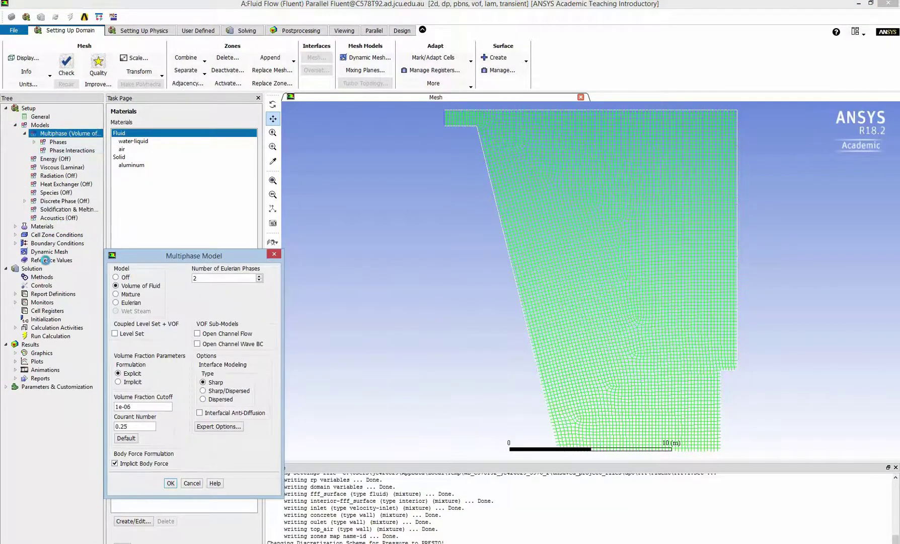
double_click(57, 143)
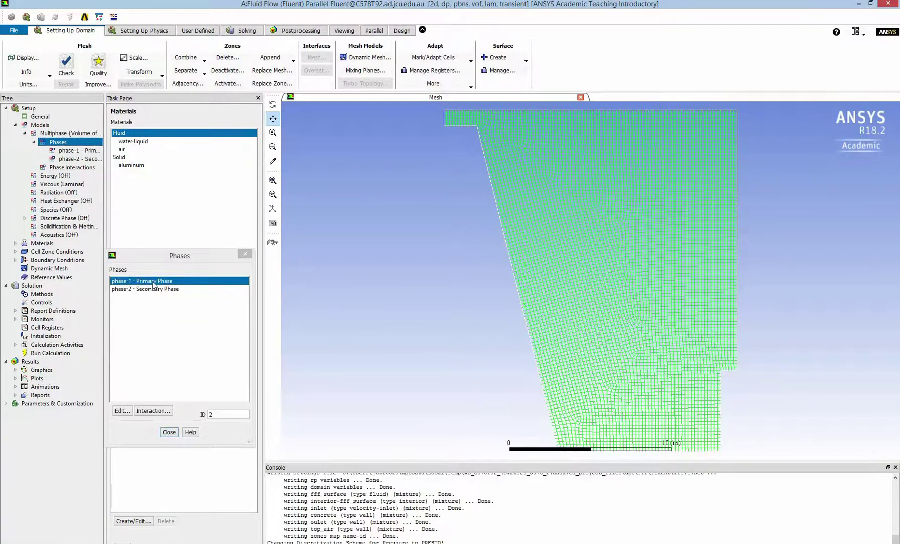
double_click(153, 285)
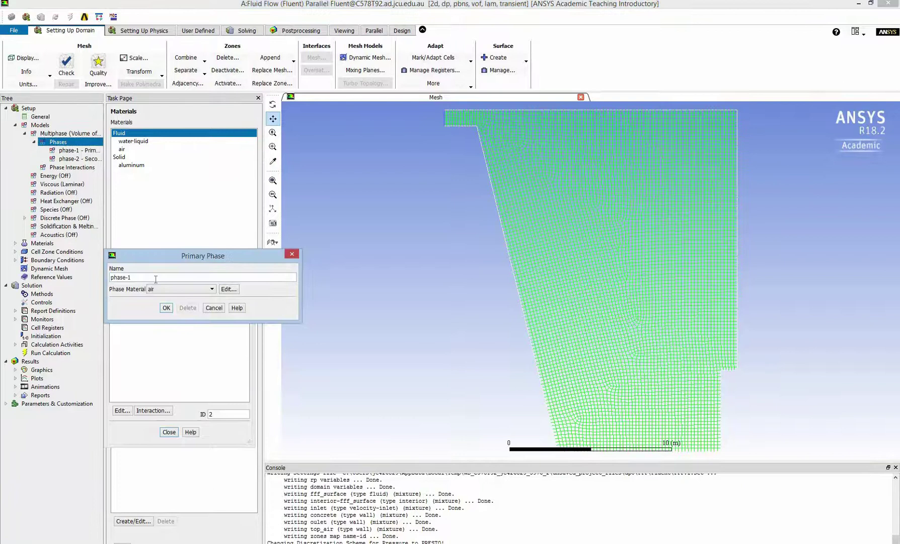
type("air")
left_click(167, 308)
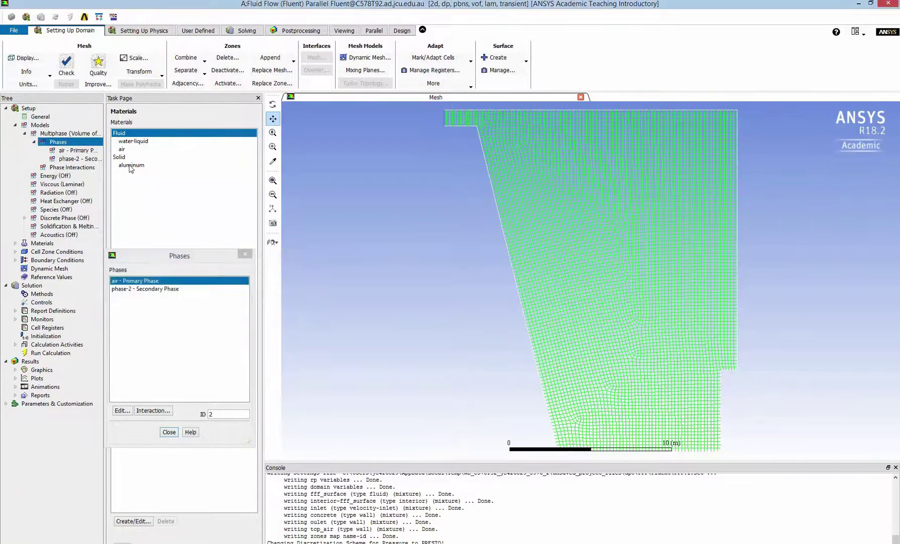
Step: Rename the secondary phase to water, assign water-liquid as its material, and close the phase list
double_click(135, 289)
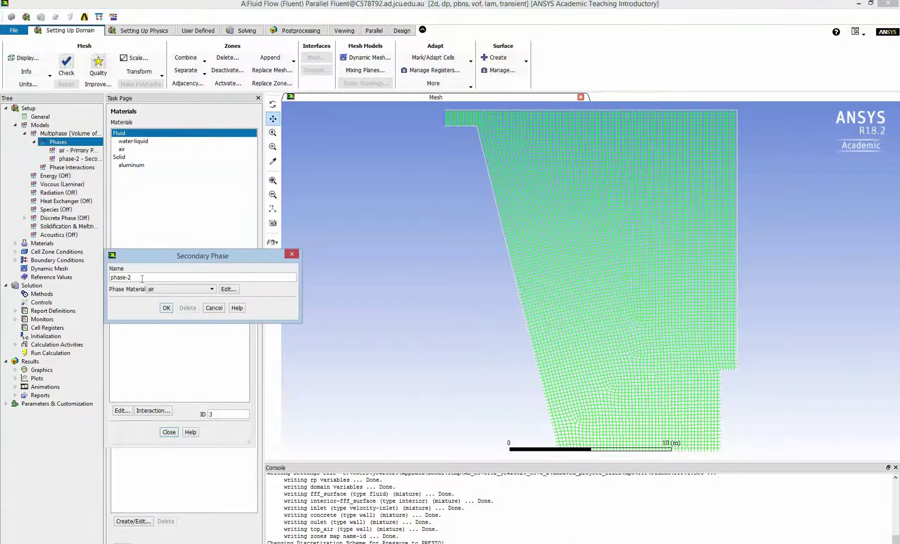
type("water")
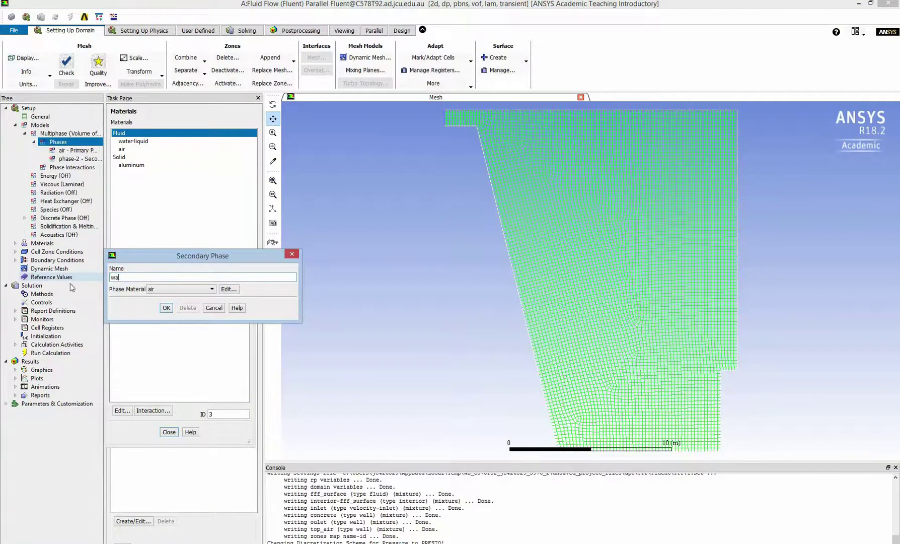
left_click(161, 290)
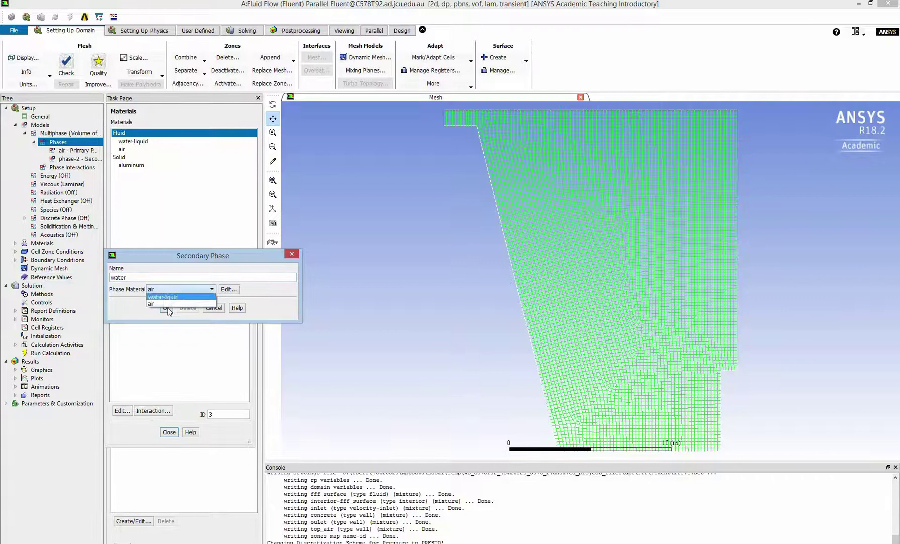
left_click(163, 297)
left_click(167, 308)
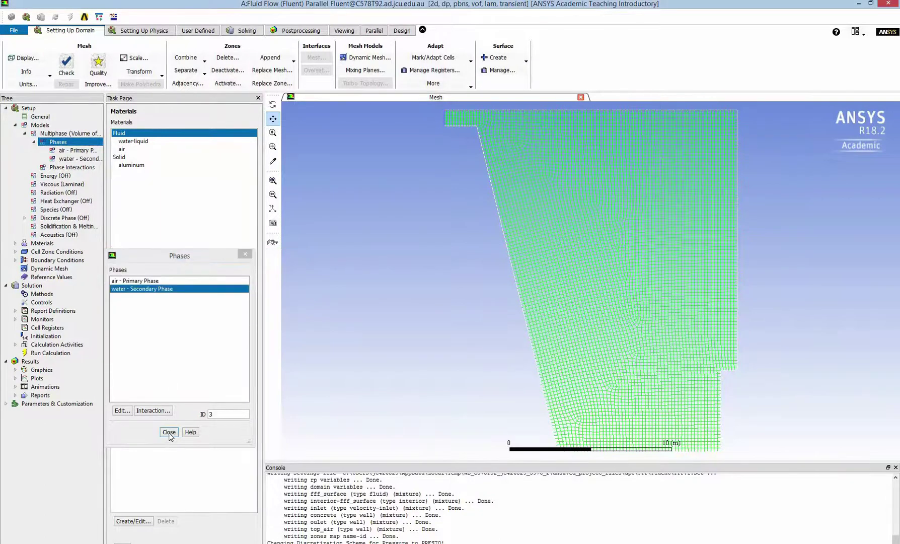
left_click(168, 432)
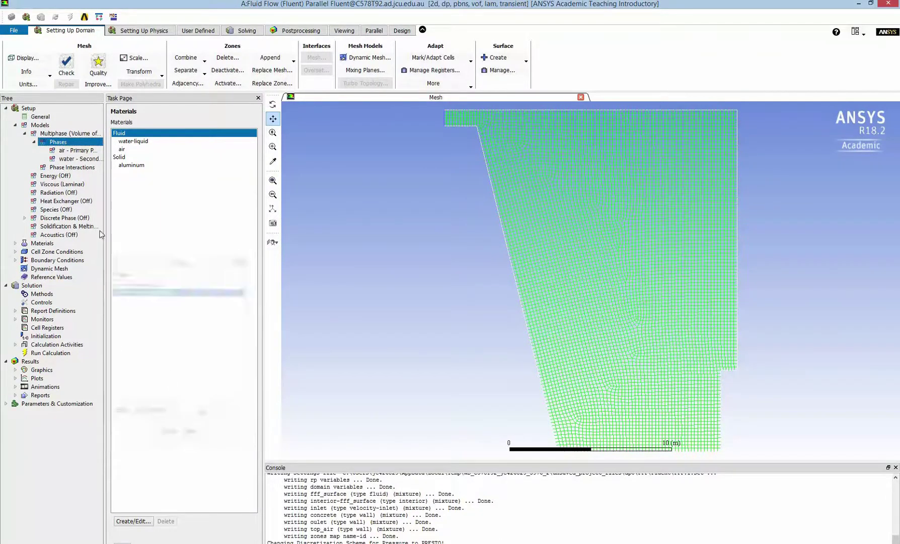
Step: Set the inlet boundary's mixture velocity magnitude to 0.5 m/s
left_click(133, 166)
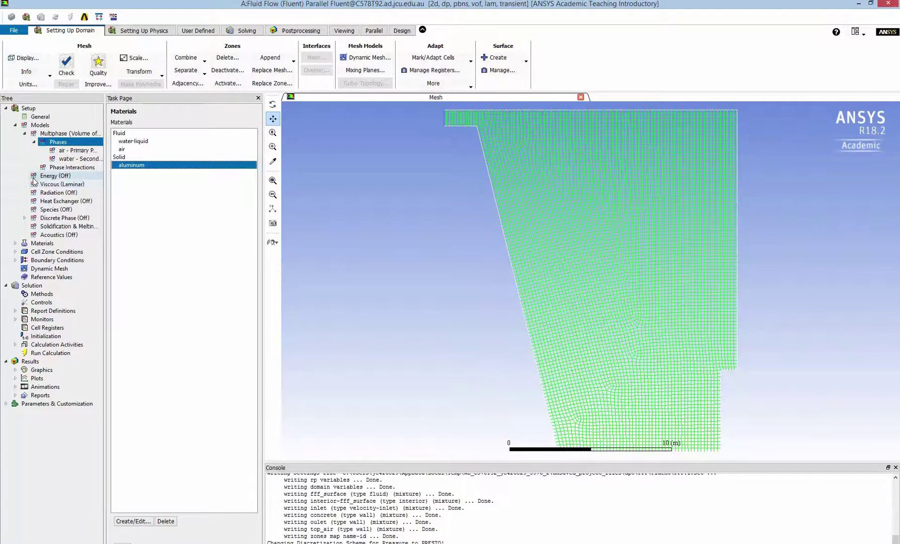
left_click(15, 243)
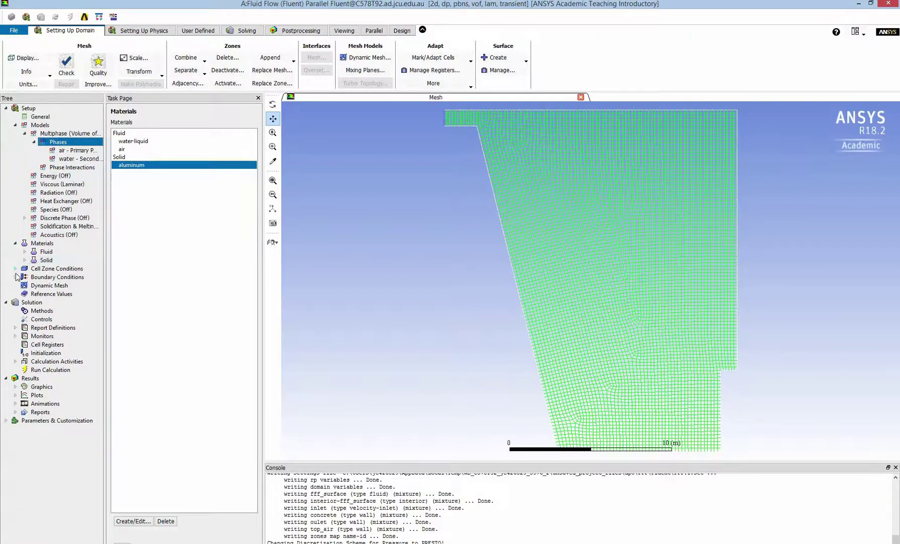
left_click(15, 277)
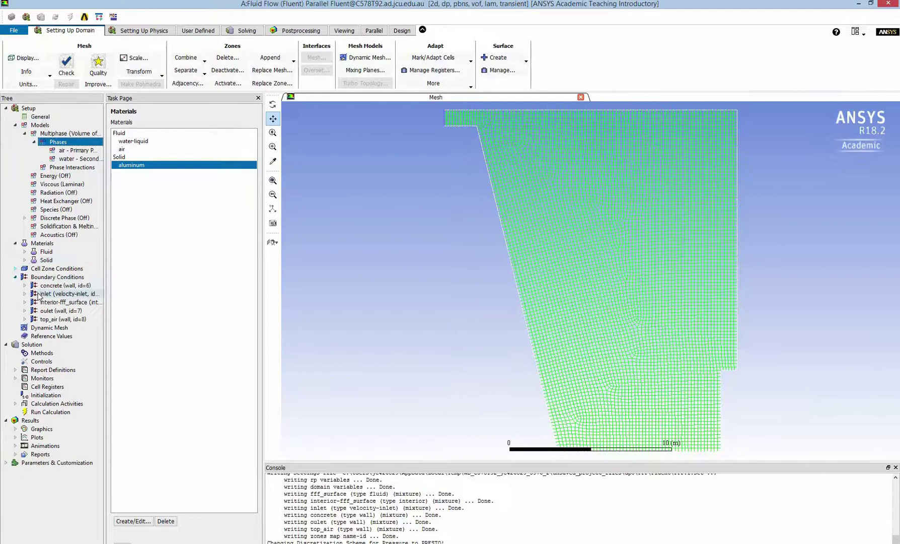
double_click(37, 295)
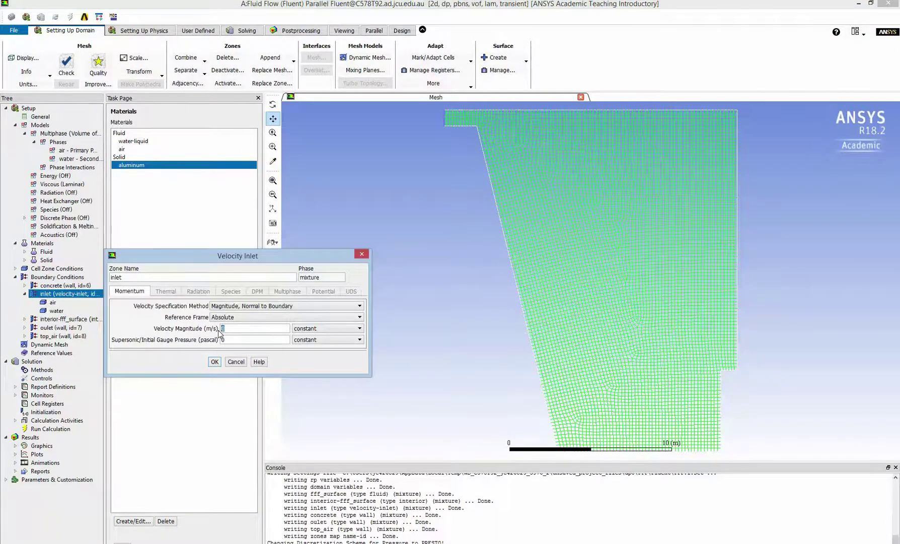
left_click(214, 361)
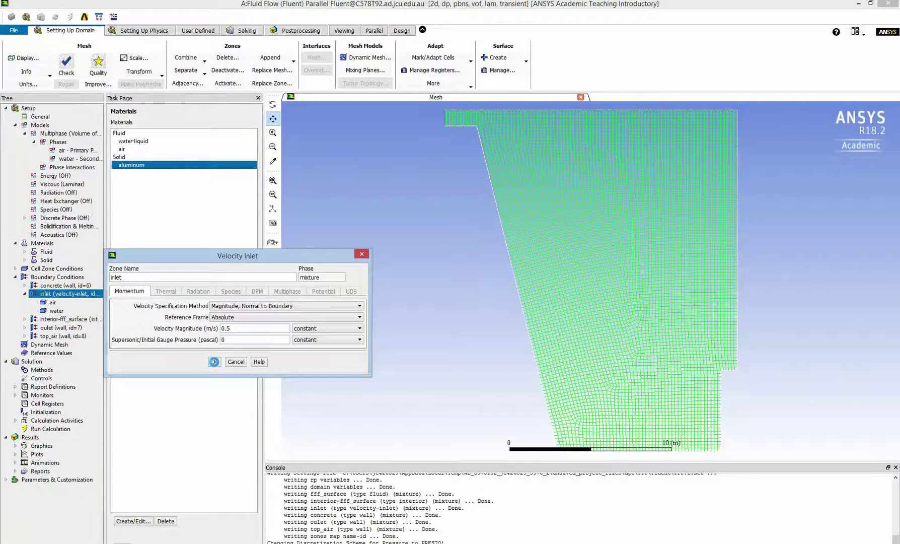
Step: Set the water phase's volume fraction at the inlet boundary to 1
double_click(60, 314)
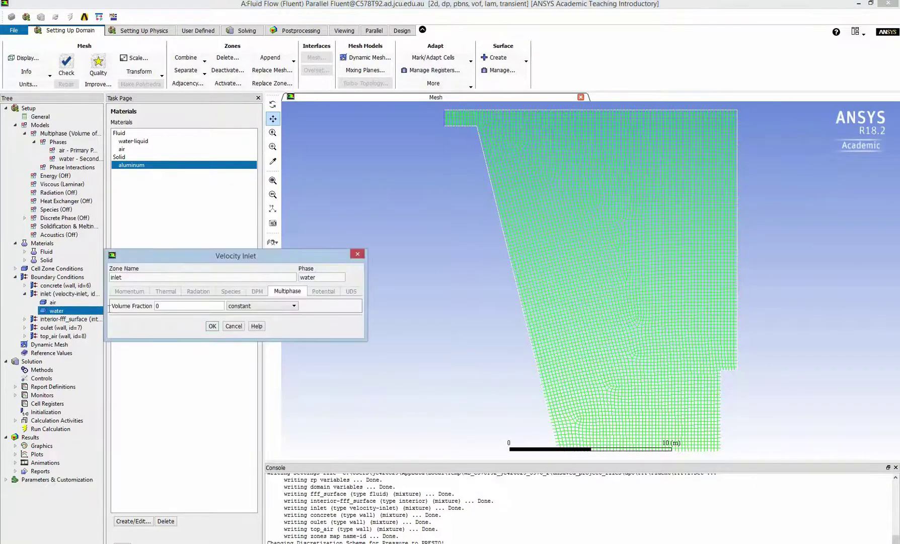
type("1")
left_click(213, 326)
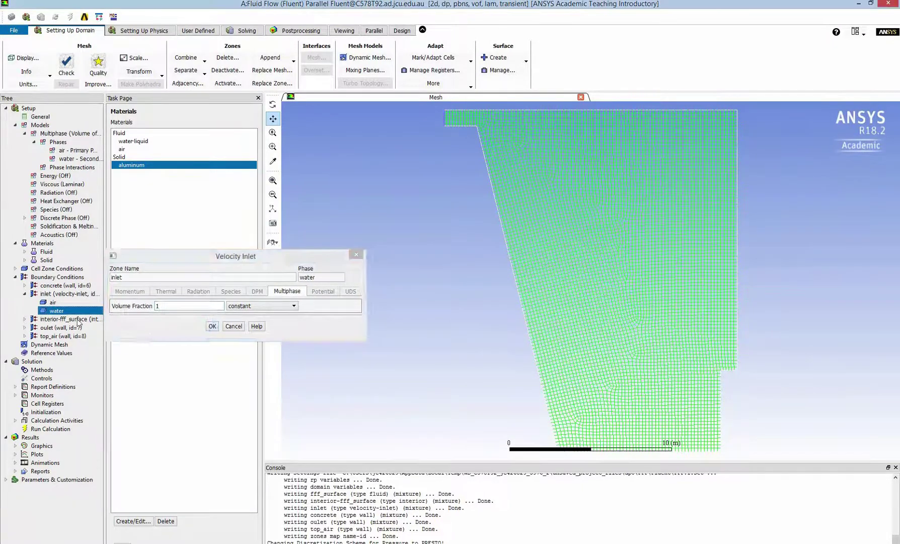
Step: Review the mixture wall settings of the oulet, concrete and top_air boundaries without changing them
left_click(49, 321)
left_click(35, 329)
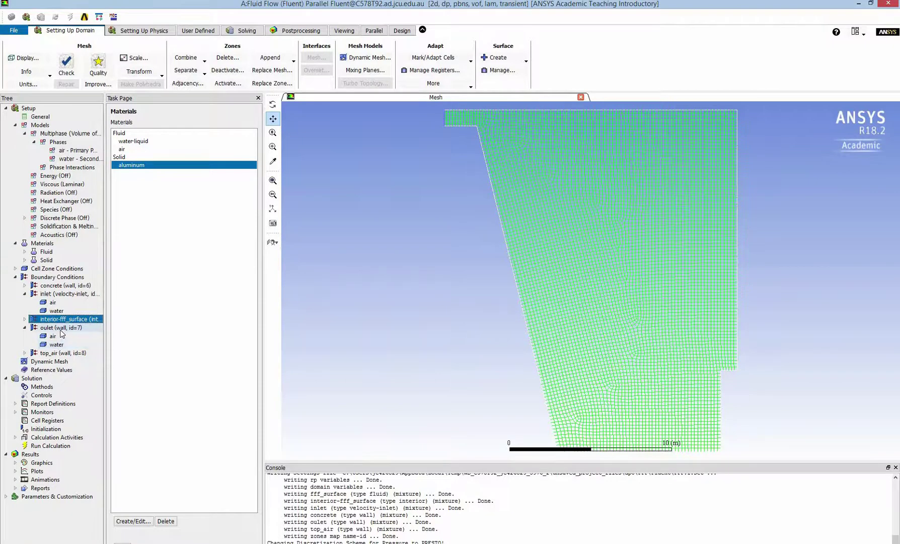
double_click(59, 328)
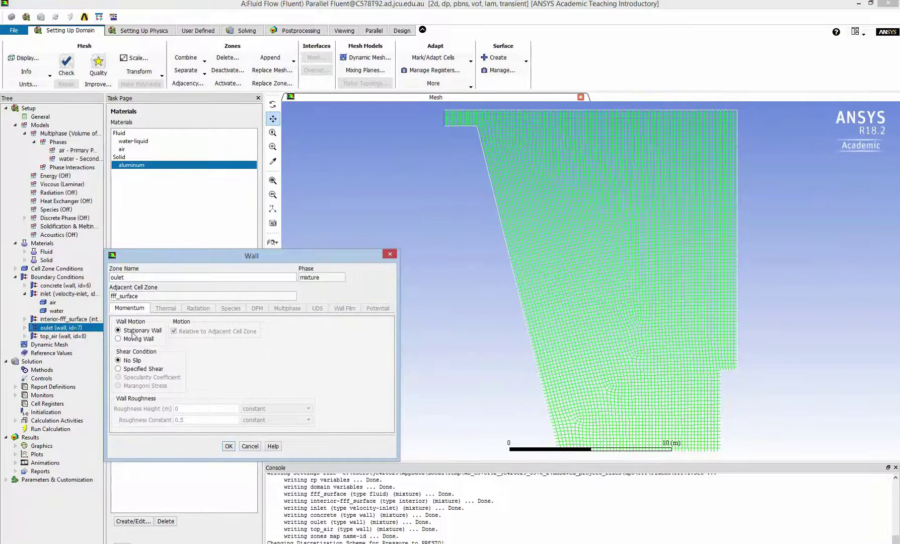
left_click(229, 446)
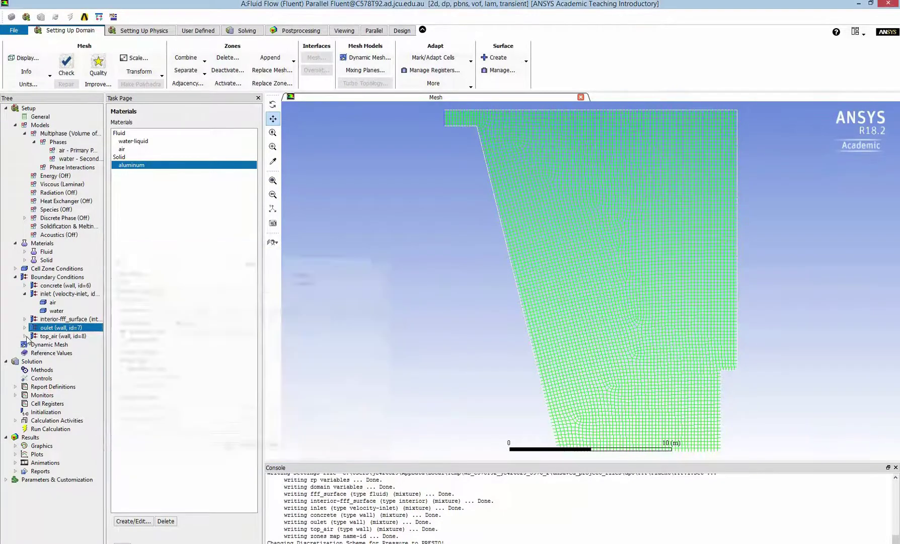
left_click(25, 336)
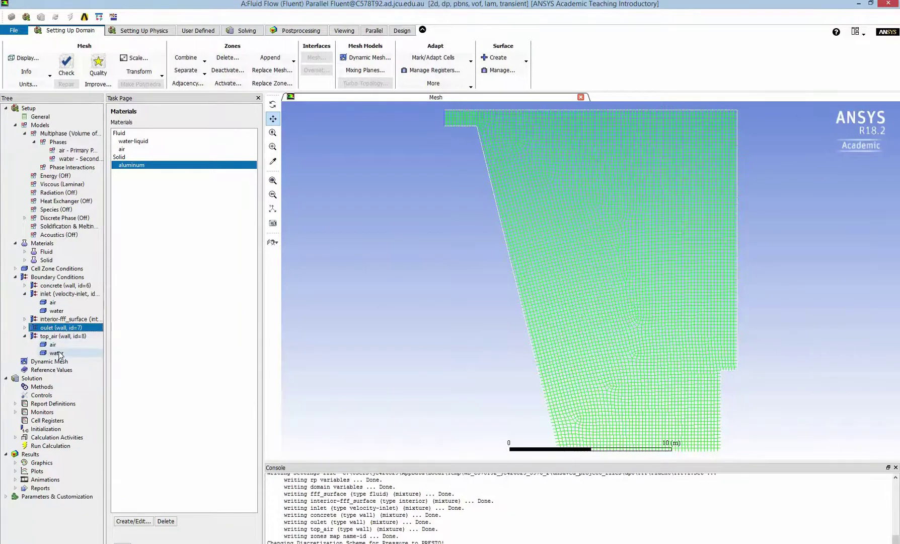
double_click(66, 285)
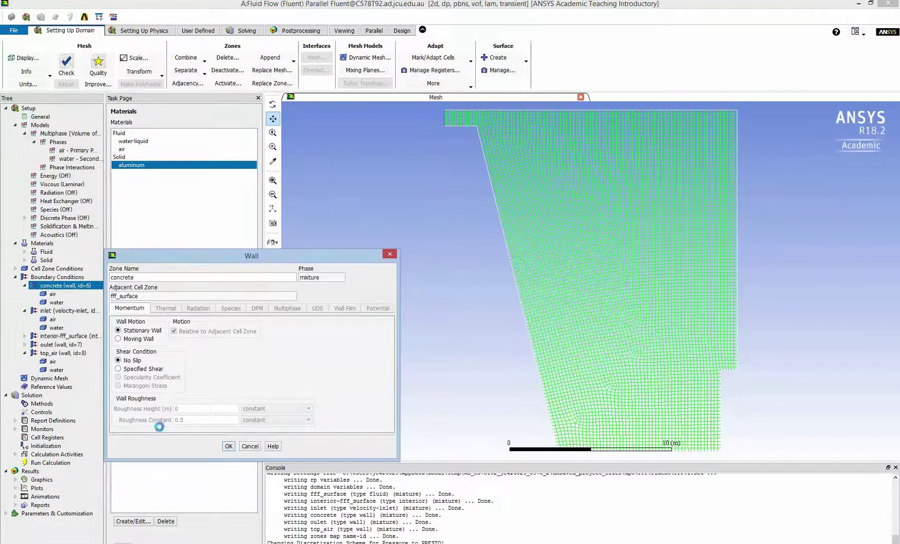
double_click(63, 353)
left_click(227, 447)
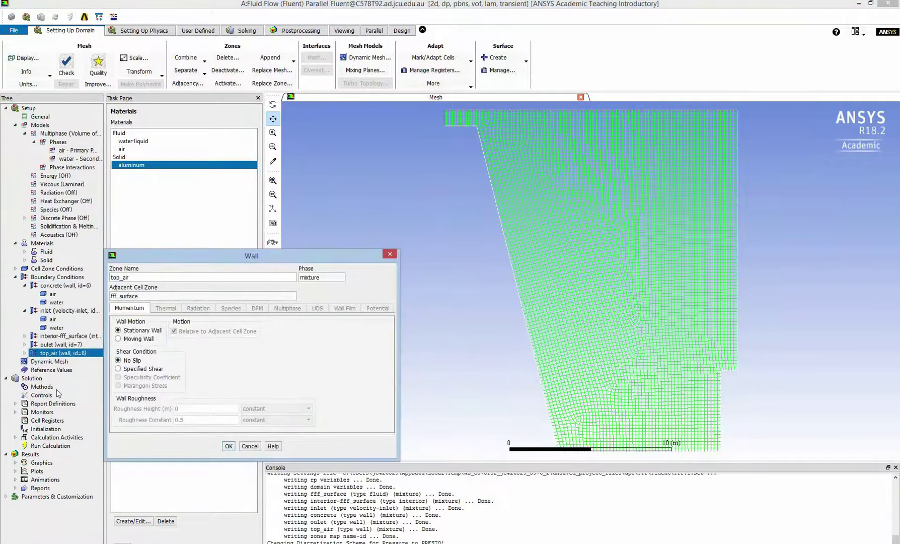
Step: Try the PISO and Coupled schemes for pressure-velocity coupling and restore the SIMPLE scheme
left_click(50, 387)
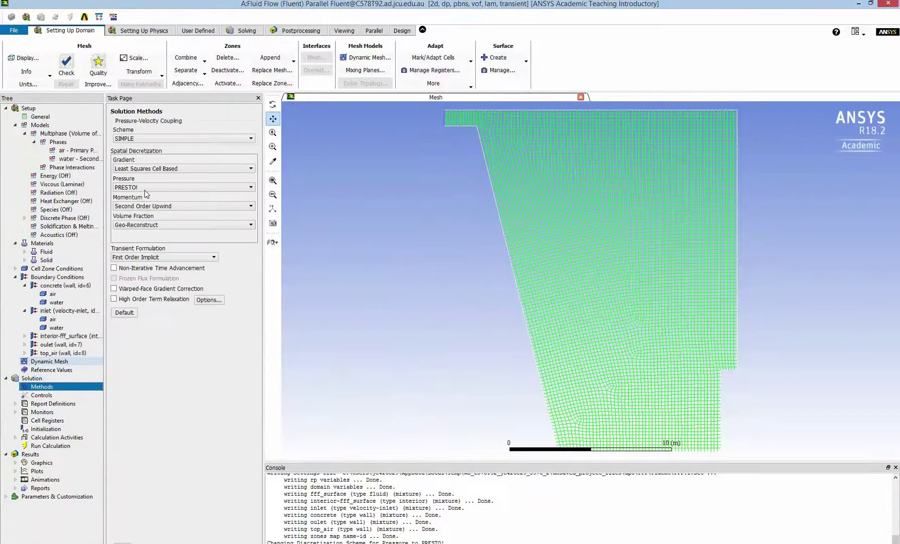
left_click(150, 139)
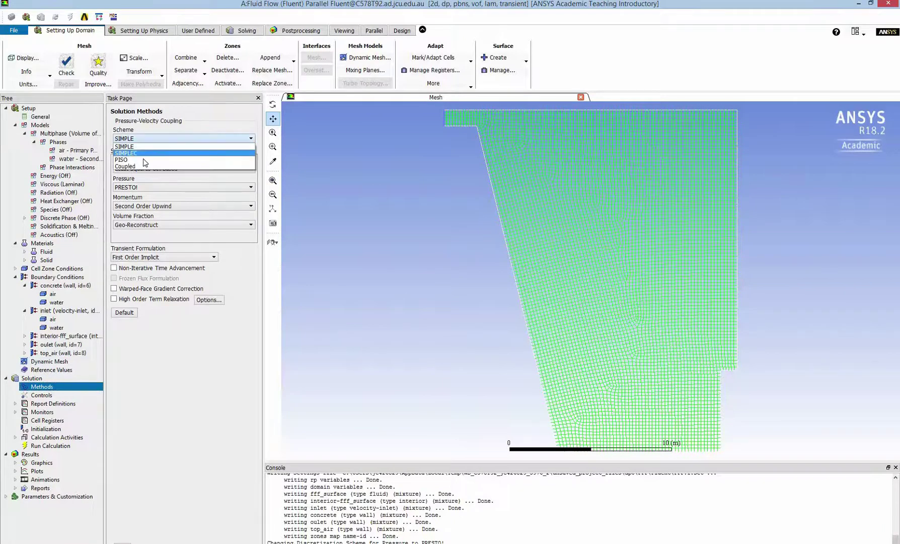
left_click(146, 160)
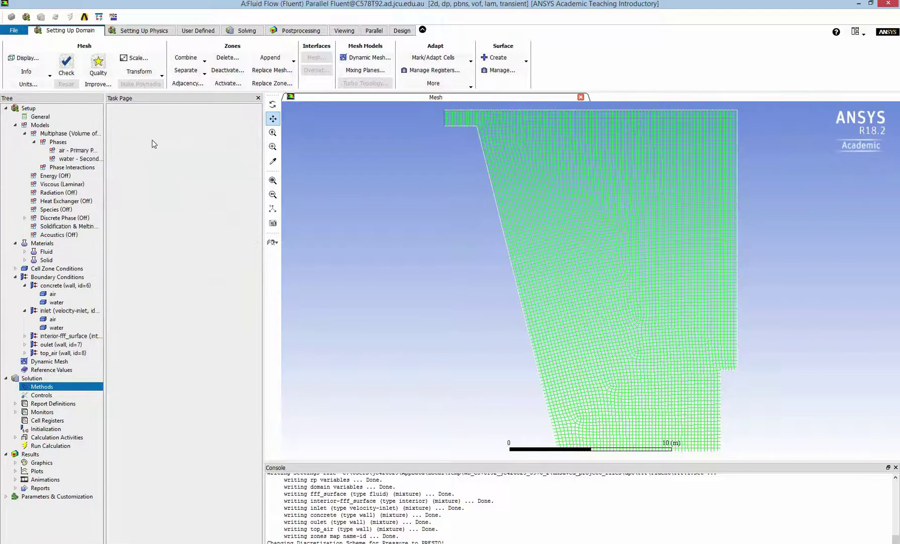
left_click(150, 138)
left_click(148, 164)
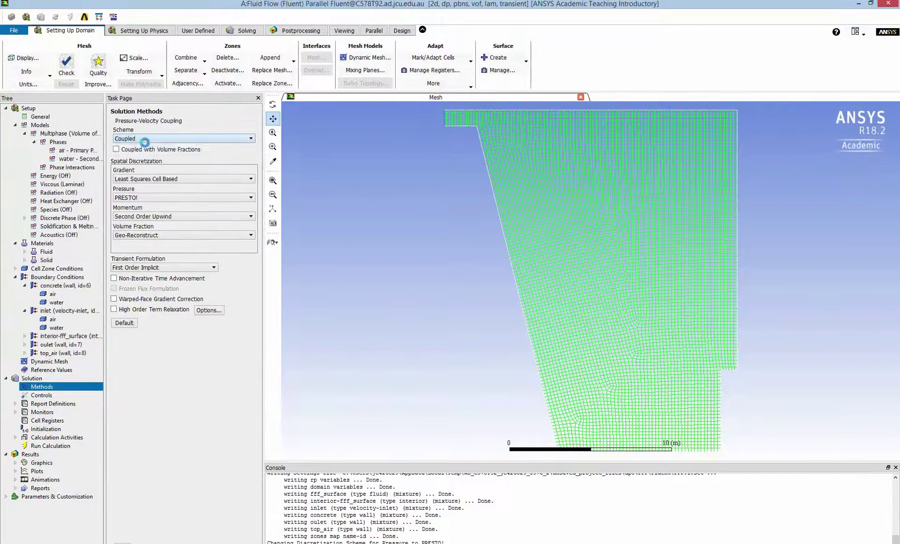
left_click(150, 139)
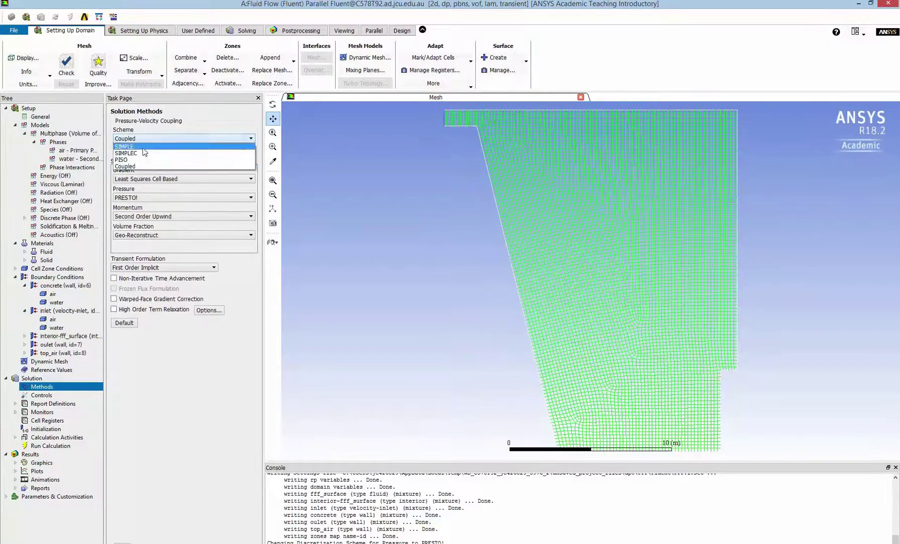
left_click(143, 146)
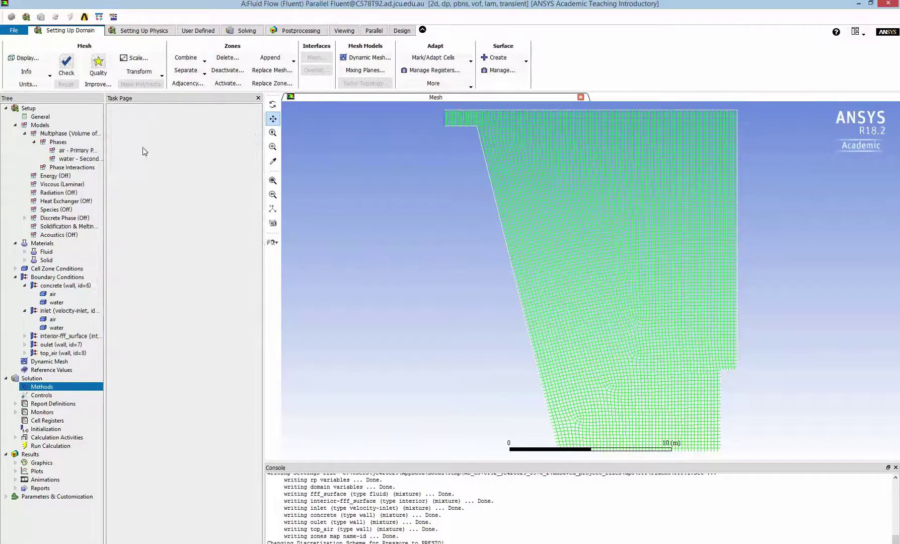
Step: Initialize the solution with the hybrid initialization method
left_click(41, 396)
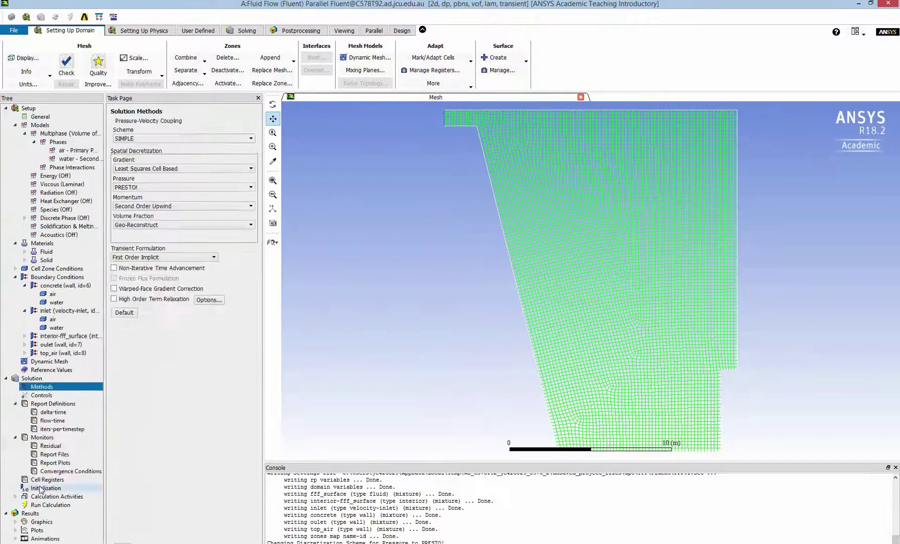
left_click(45, 488)
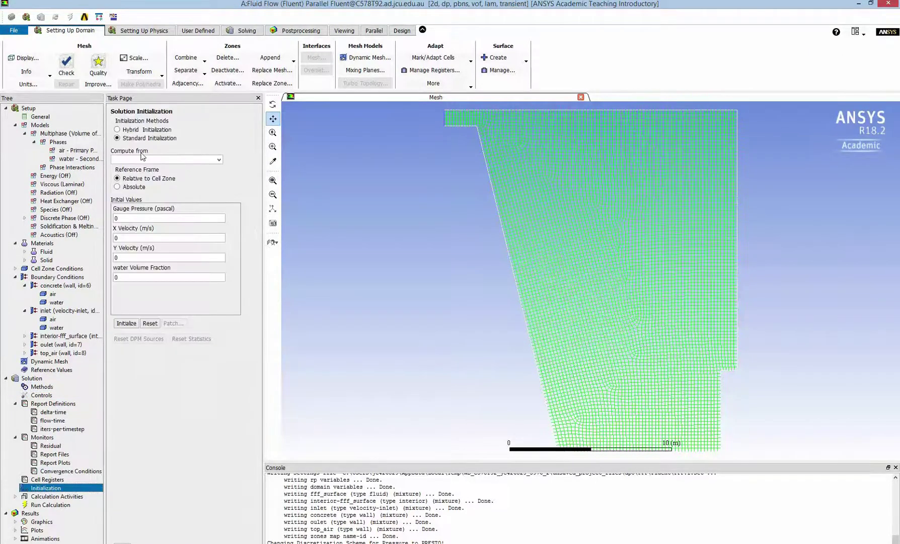
left_click(219, 159)
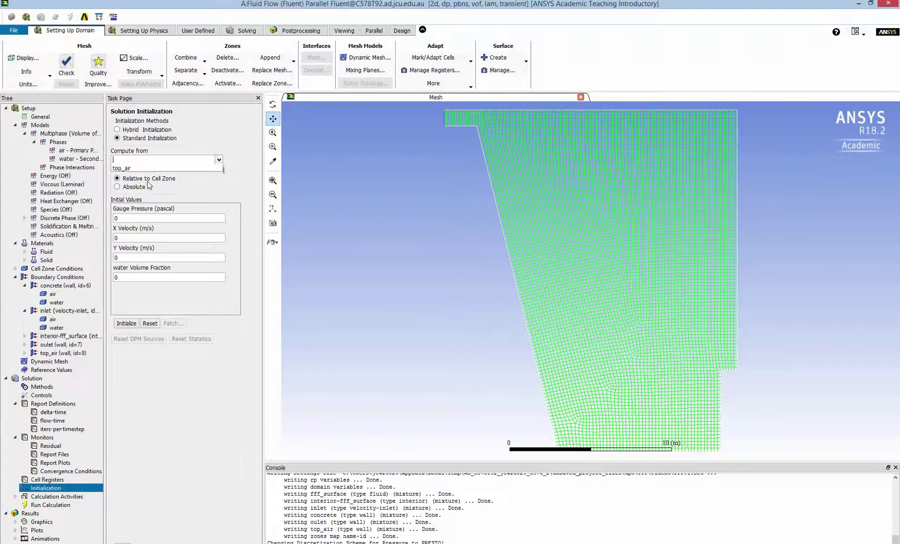
left_click(204, 133)
left_click(117, 129)
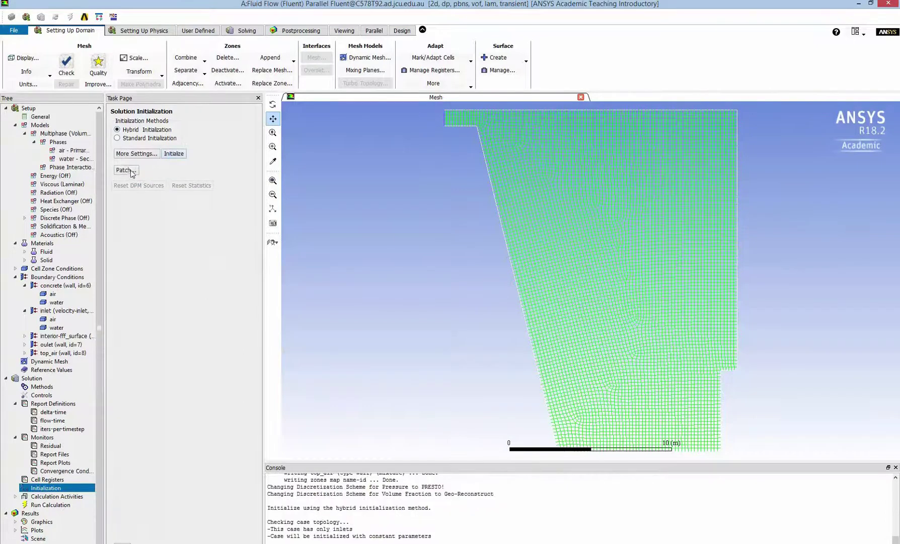
Step: Patch the water phase's volume fraction with a value of 0 over the fff_surface zone
left_click(127, 169)
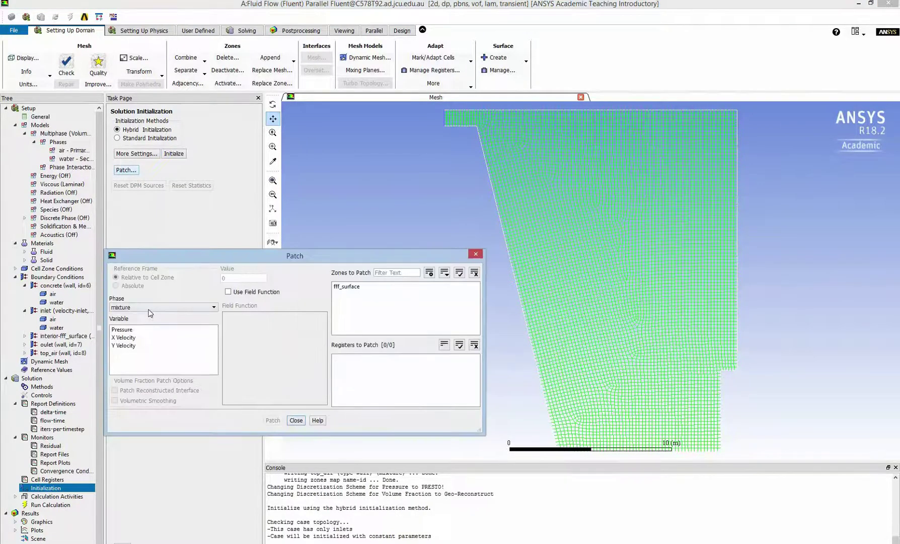
left_click(149, 308)
left_click(126, 328)
left_click(131, 330)
left_click(351, 290)
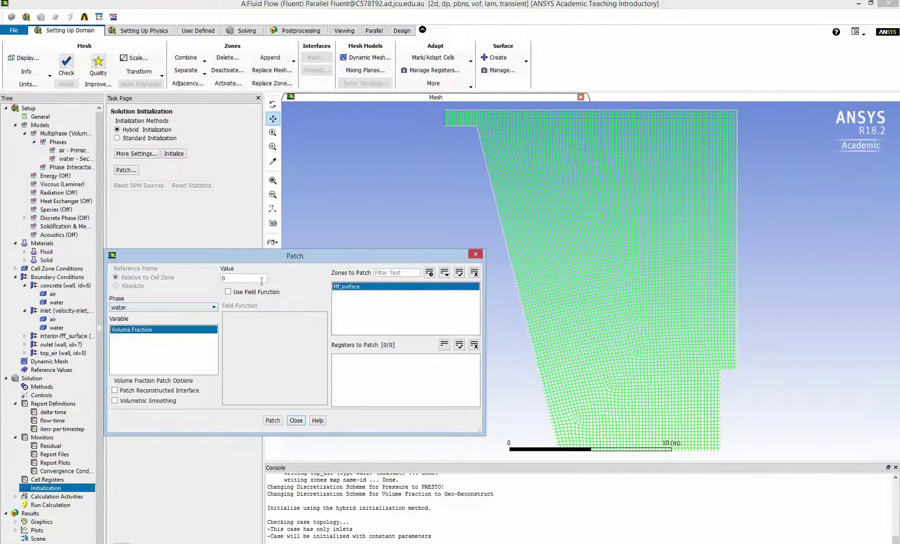
left_click(273, 421)
left_click(294, 421)
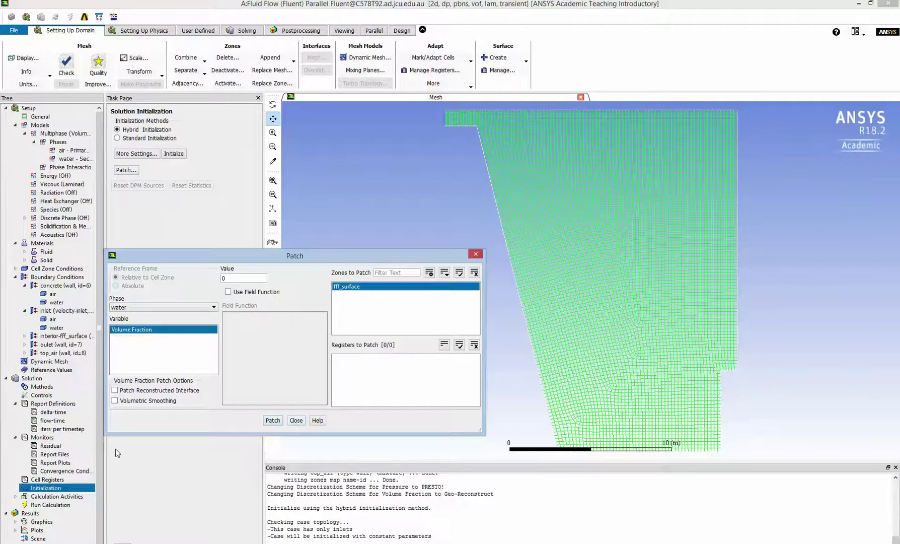
Step: Set autosave to save the data file every 10 time steps
left_click(15, 497)
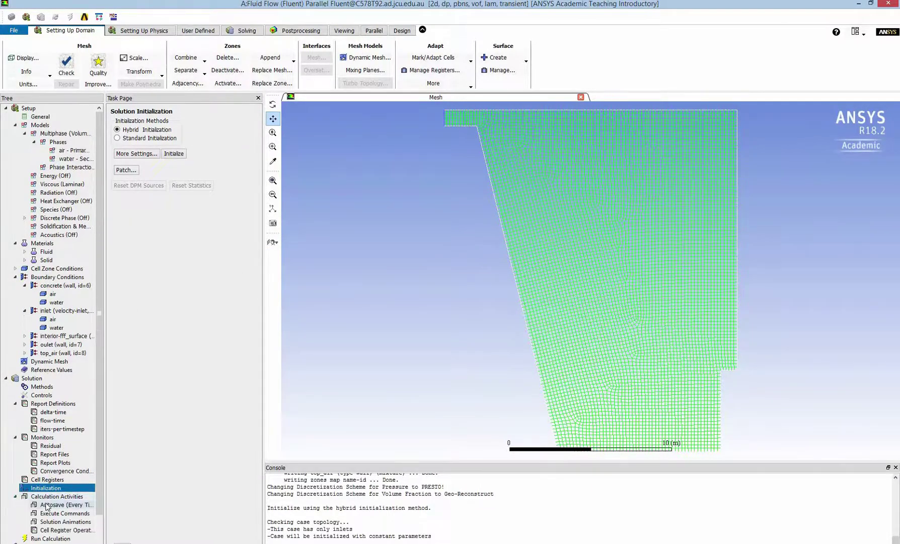
left_click(47, 505)
double_click(46, 505)
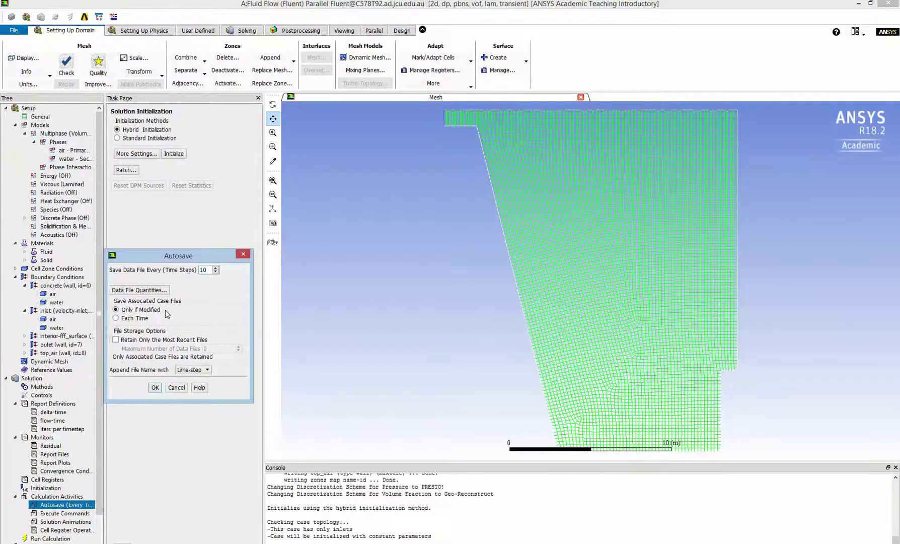
left_click(154, 387)
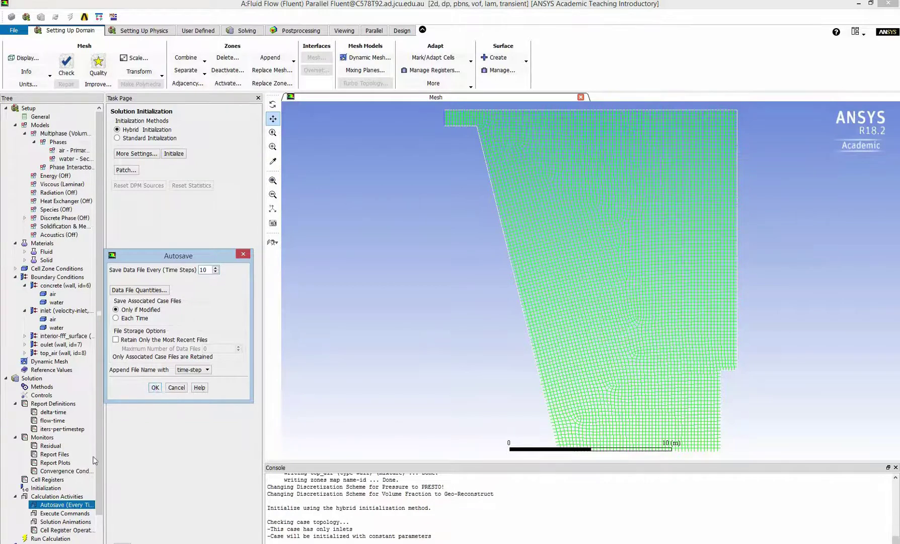
Step: Start a new solution animation definition named velocity-field
left_click(58, 523)
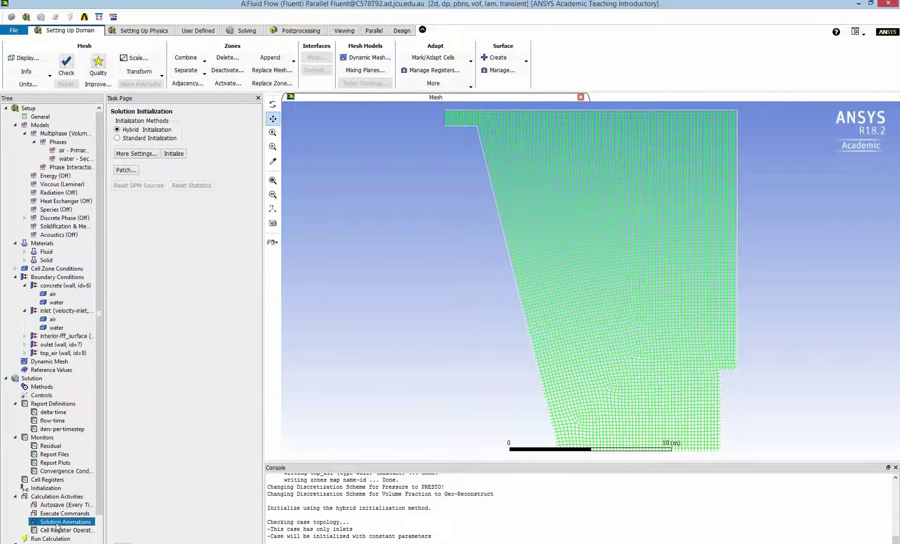
double_click(57, 524)
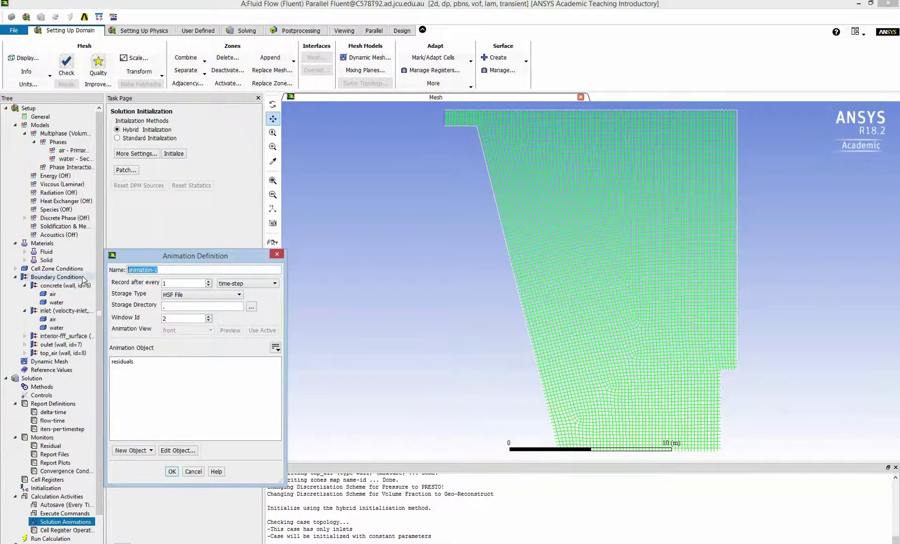
type("velocity-field")
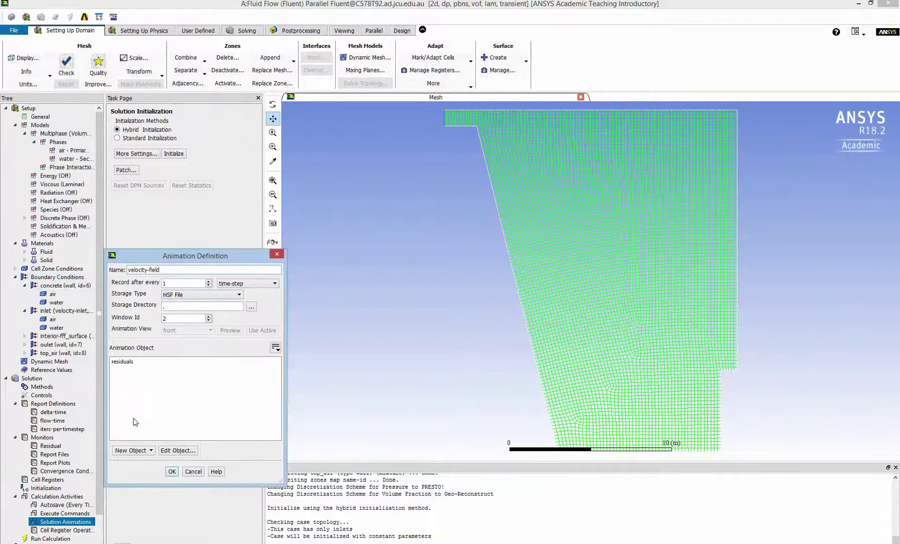
Step: Create a filled contour object of mixture velocity magnitude on interior-fff_surface for the velocity-field animation, and save and display it
left_click(131, 450)
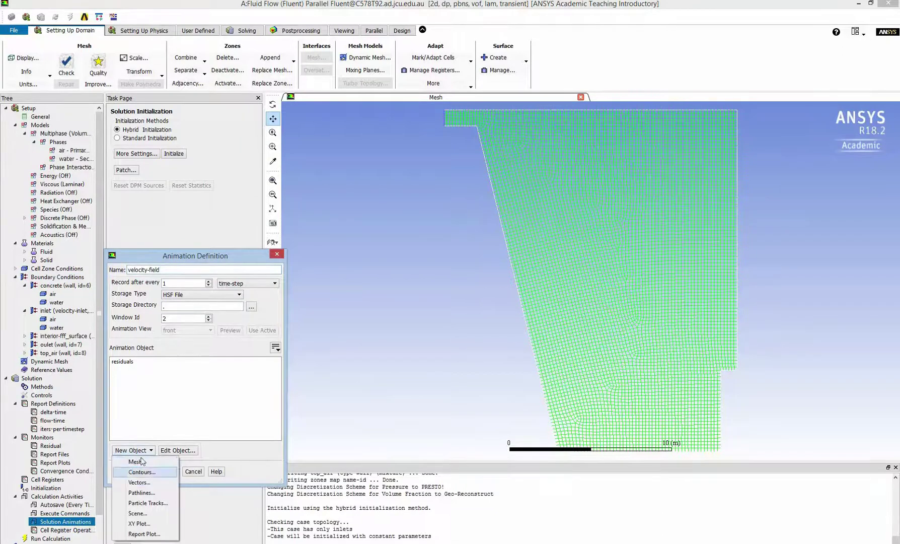
left_click(141, 461)
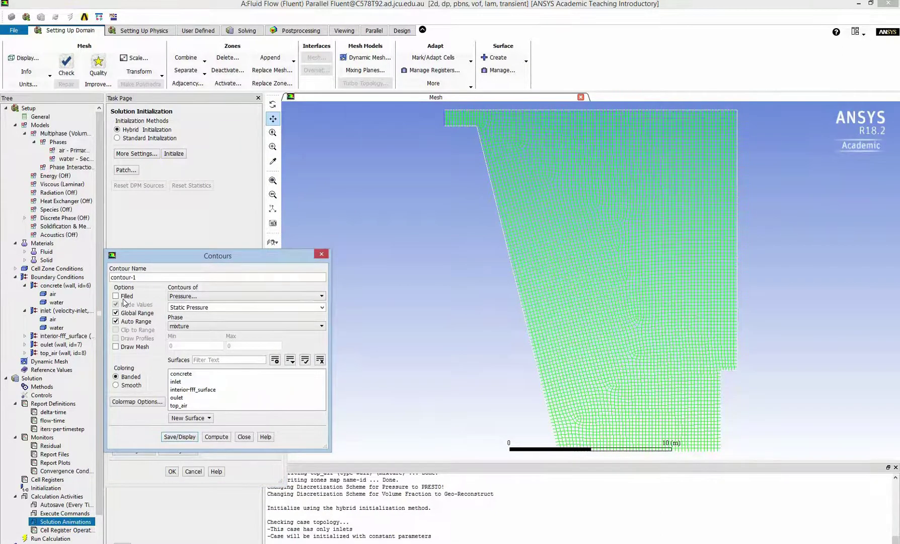
left_click(123, 297)
left_click(199, 297)
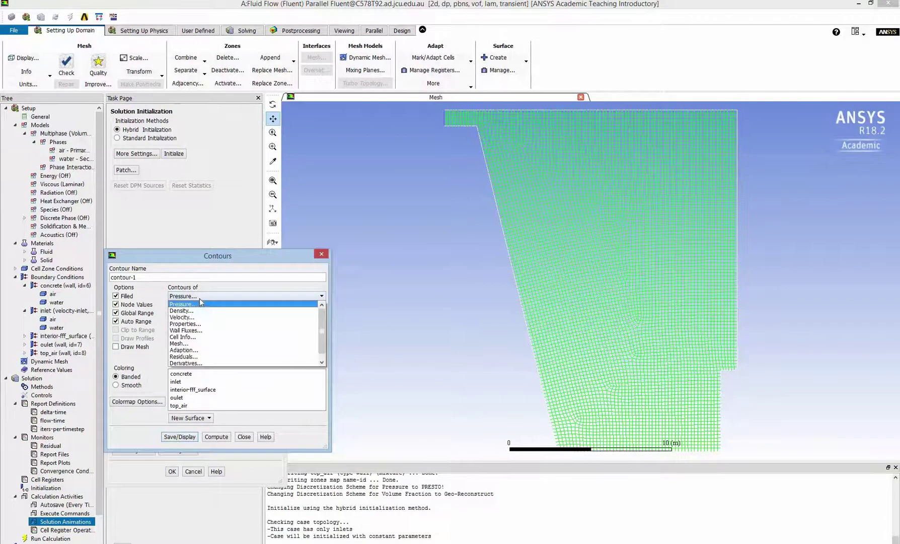
left_click(197, 318)
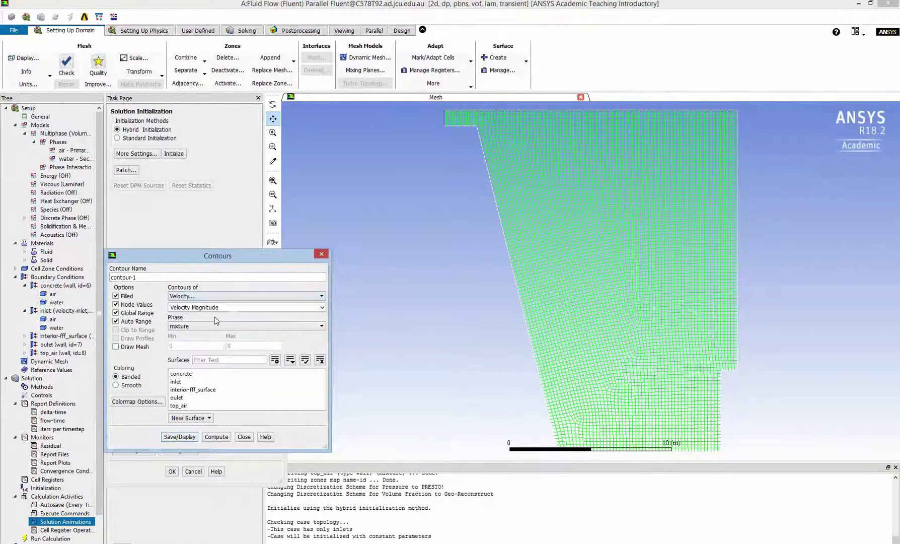
left_click(191, 390)
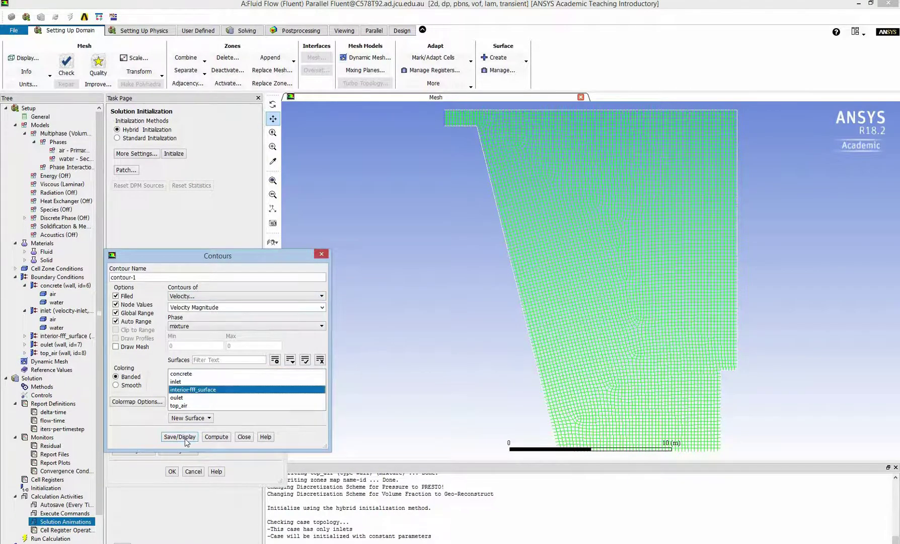
left_click(186, 440)
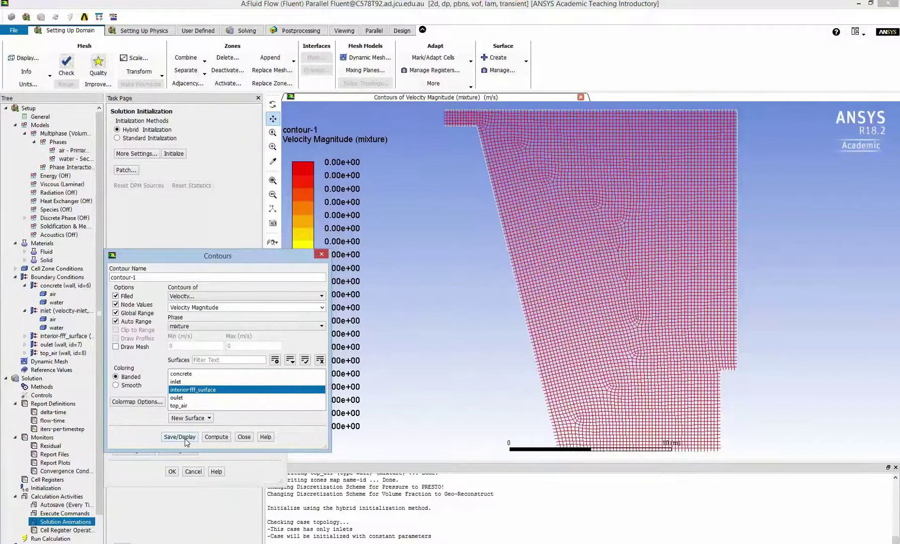
left_click(213, 439)
left_click(240, 438)
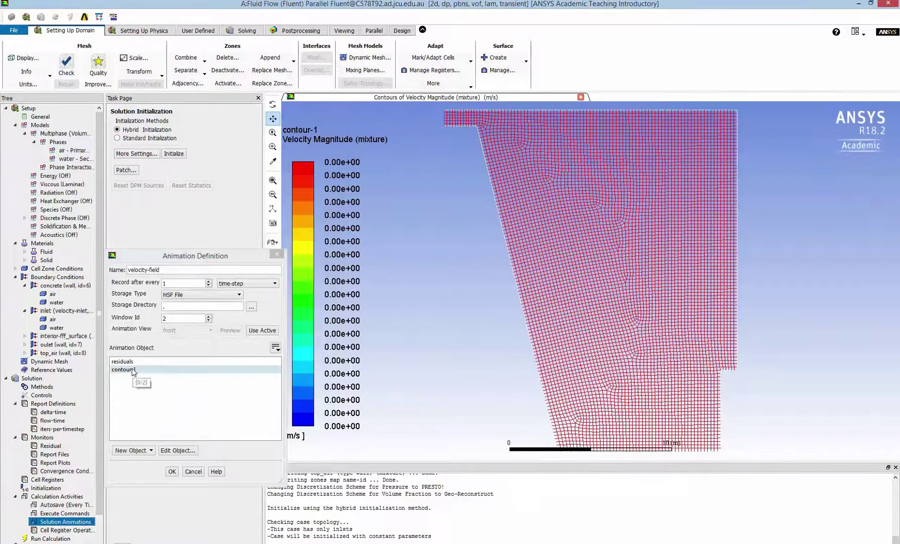
Step: Rename the velocity magnitude contour object as velocity and confirm the velocity-field animation definition with it as the animation object
left_click(174, 451)
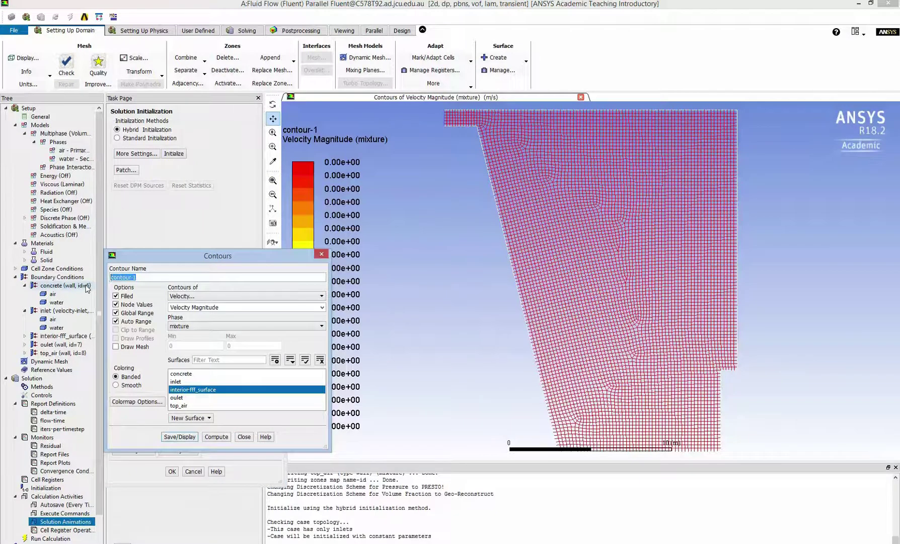
type("velocity")
left_click(180, 436)
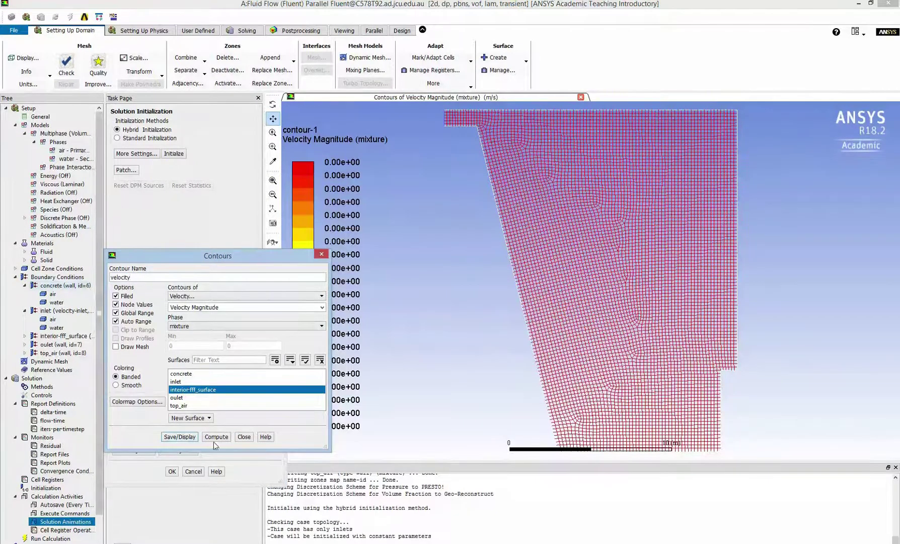
left_click(244, 437)
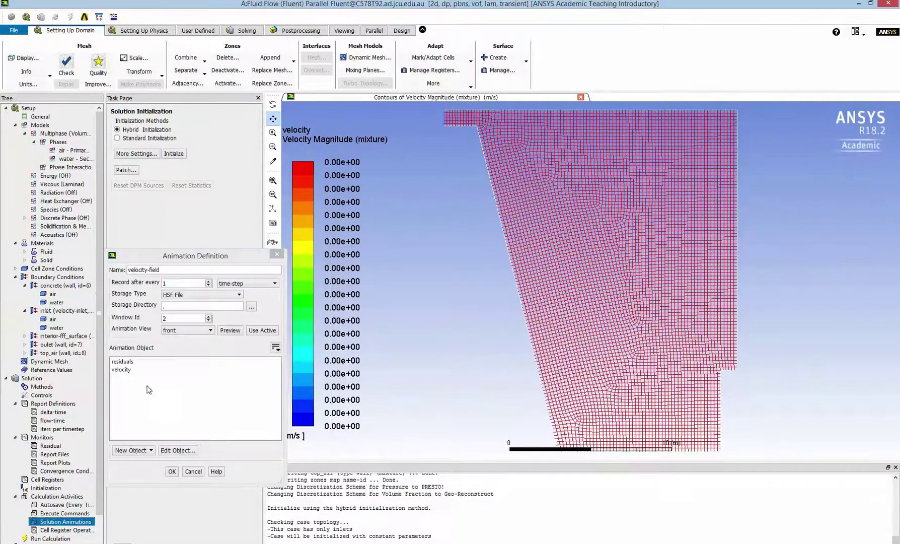
left_click(121, 370)
left_click(172, 472)
Step: Start a new solution animation definition named water with PPM Image as its storage type
right_click(51, 521)
left_click(72, 527)
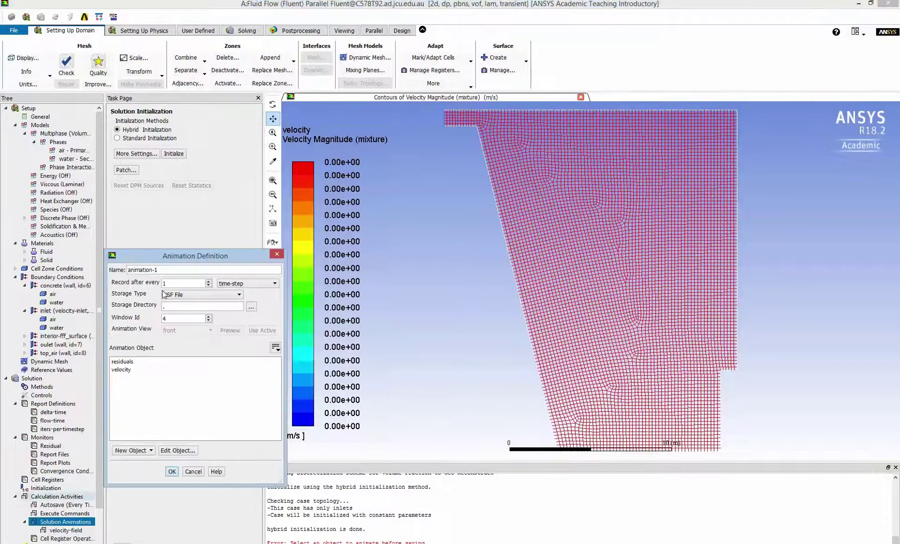
key("ctrl+a")
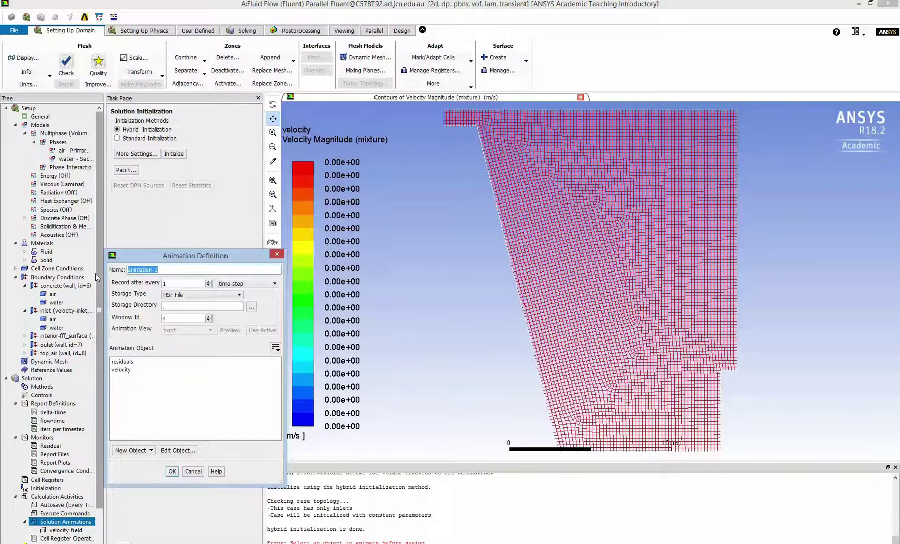
type("water")
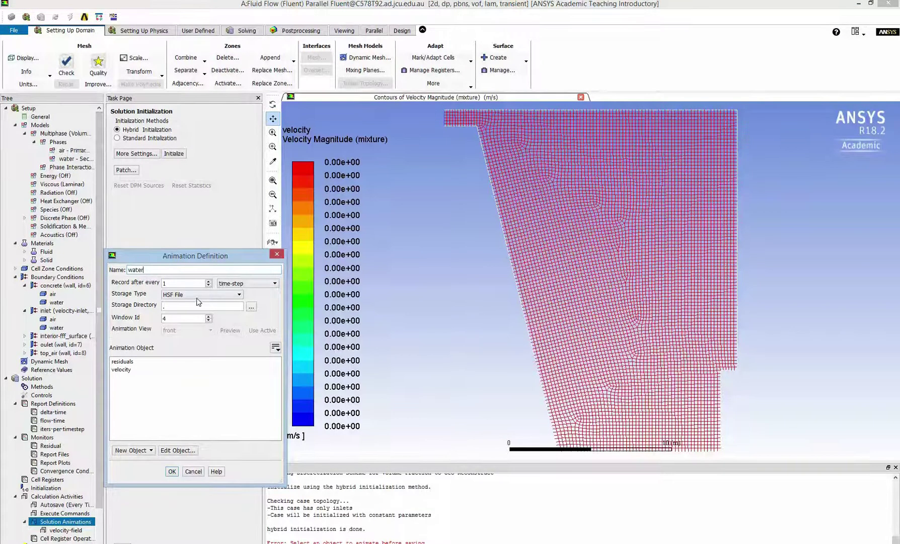
left_click(198, 295)
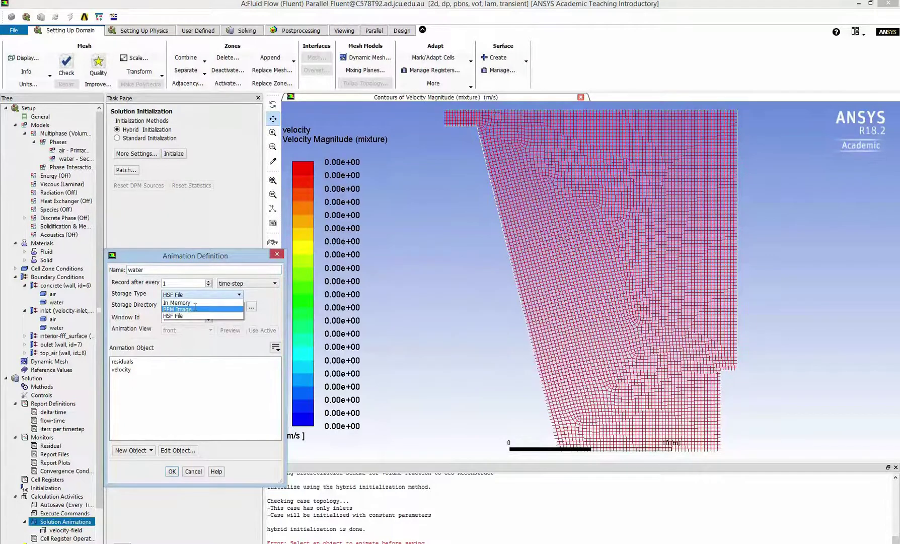
left_click(195, 307)
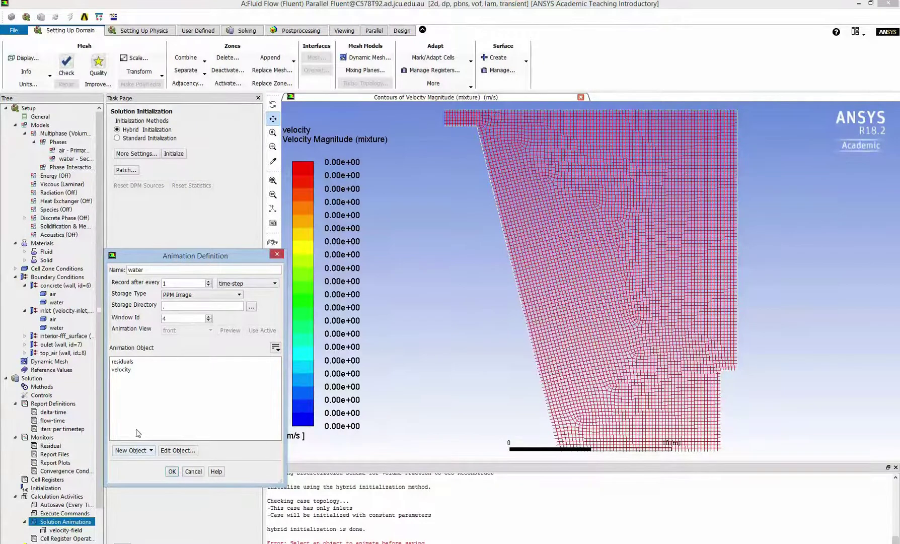
Step: Create a filled contour object of the water phase's volume fraction on interior-fff_surface for this animation, and save and display it
left_click(134, 450)
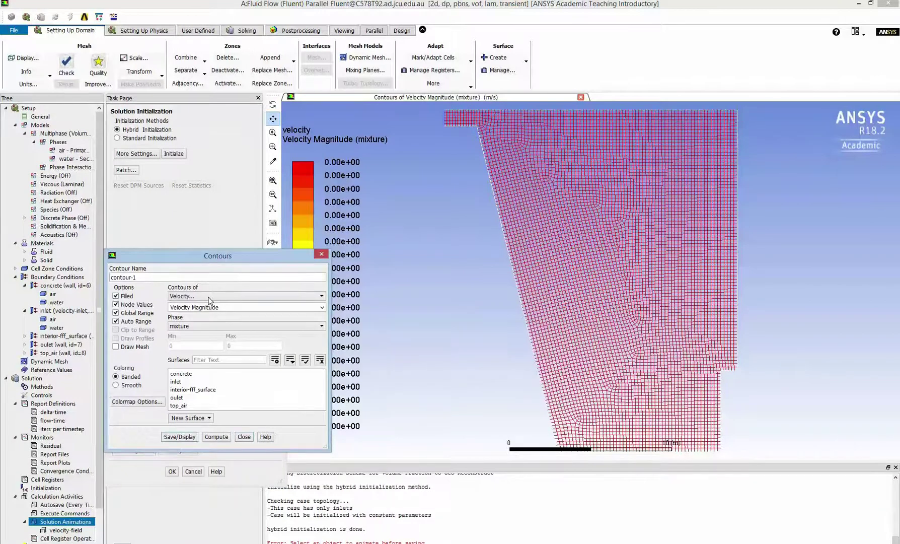
left_click(210, 297)
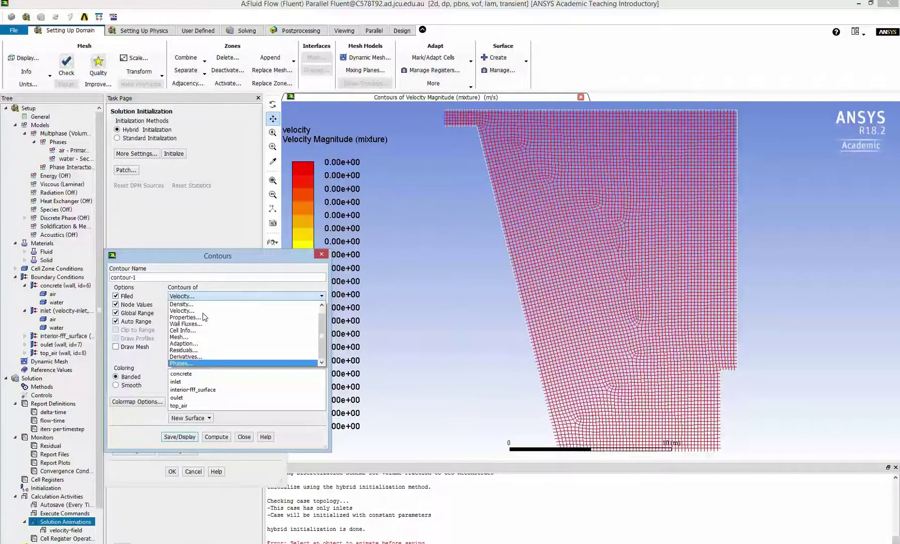
key("Return")
left_click(198, 327)
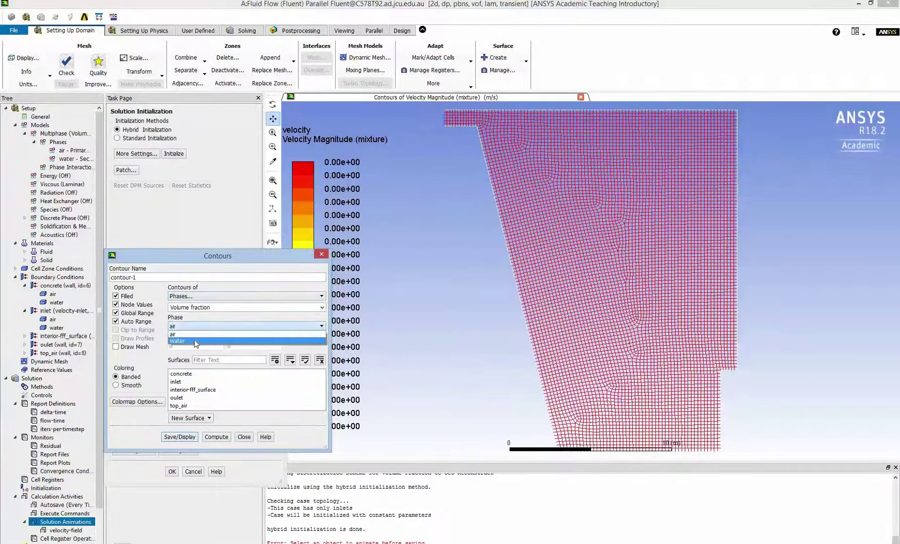
left_click(196, 341)
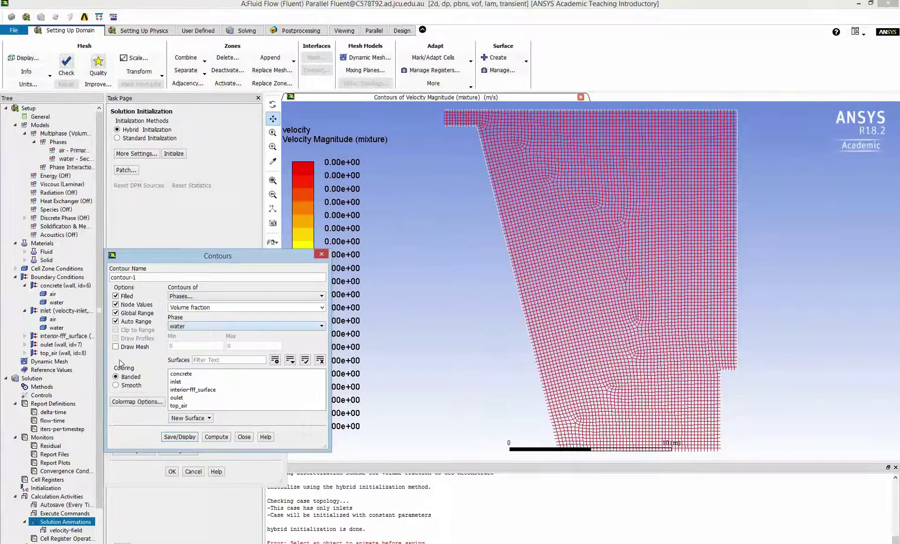
left_click(193, 390)
left_click(180, 437)
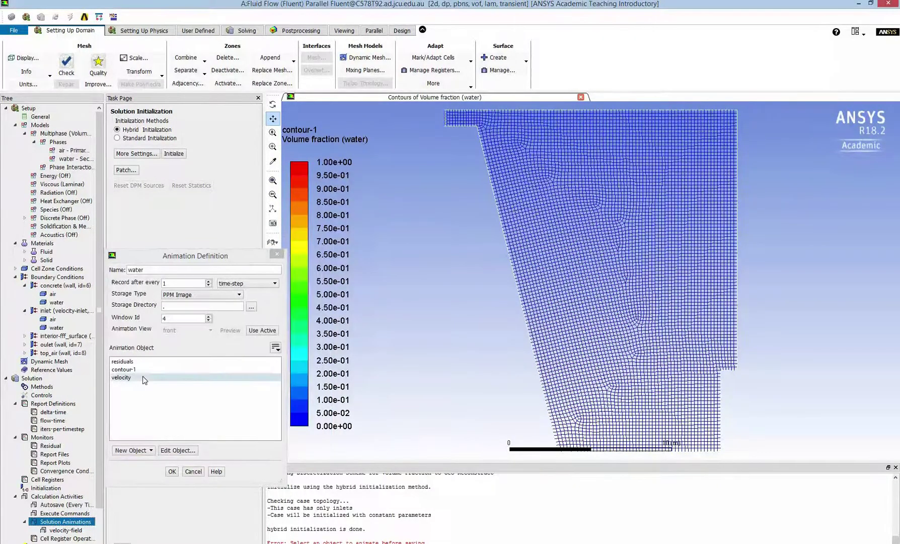
Step: Rename the volume fraction contour object as water and save the animation definition as waterphase with water as its animation object
left_click(143, 371)
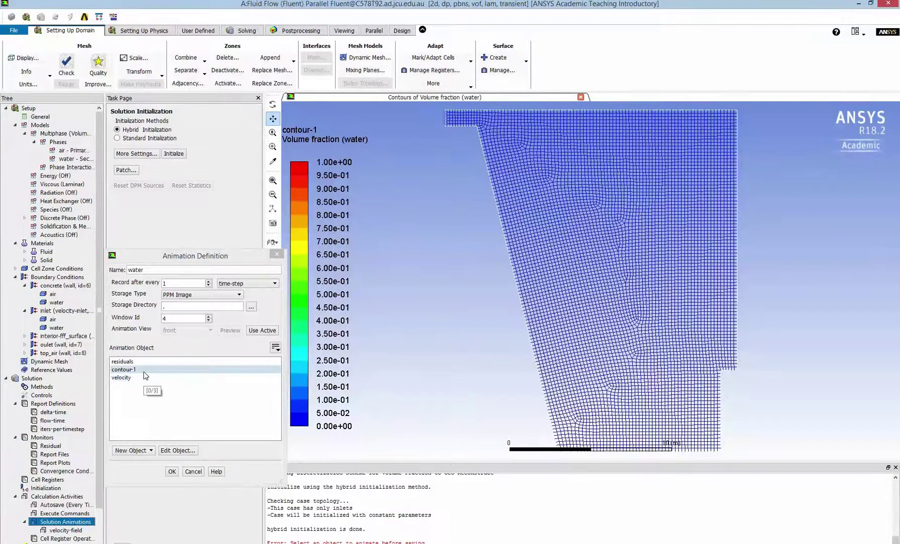
left_click(176, 450)
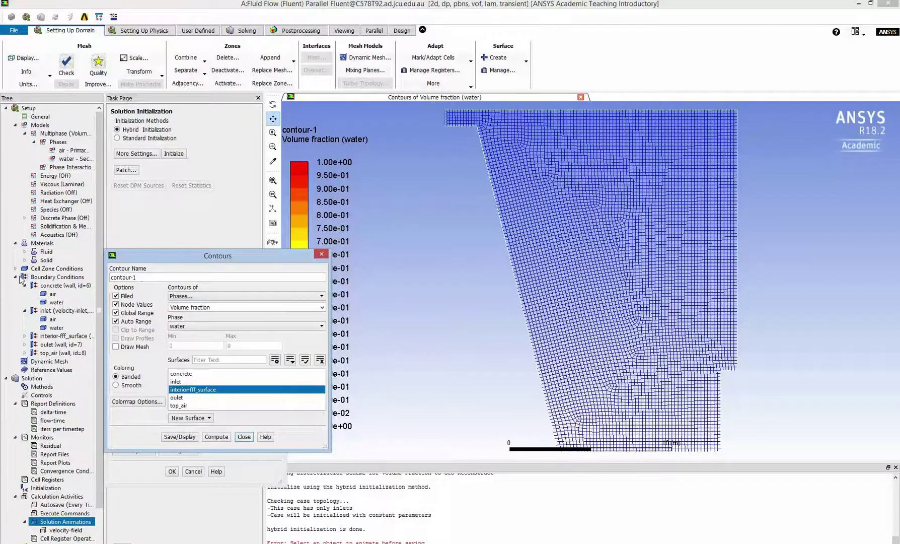
type("water")
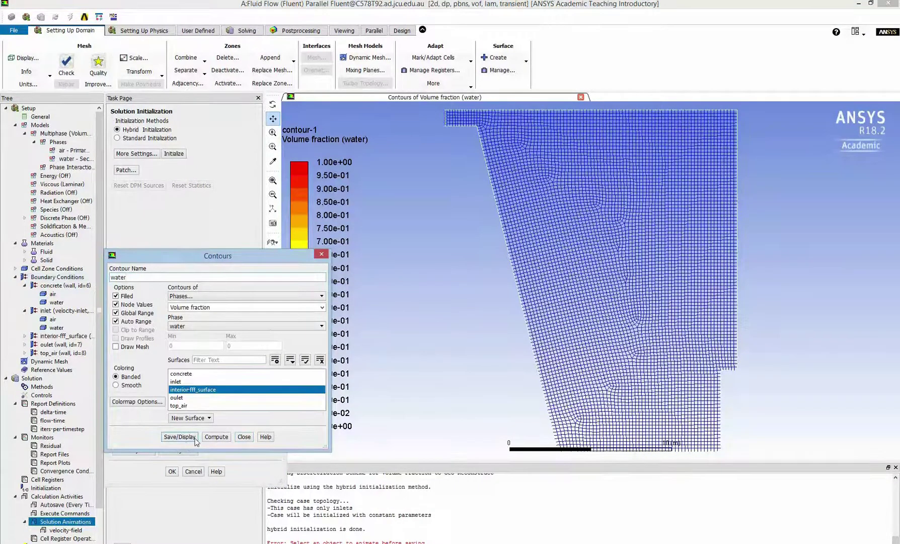
left_click(175, 437)
left_click(244, 437)
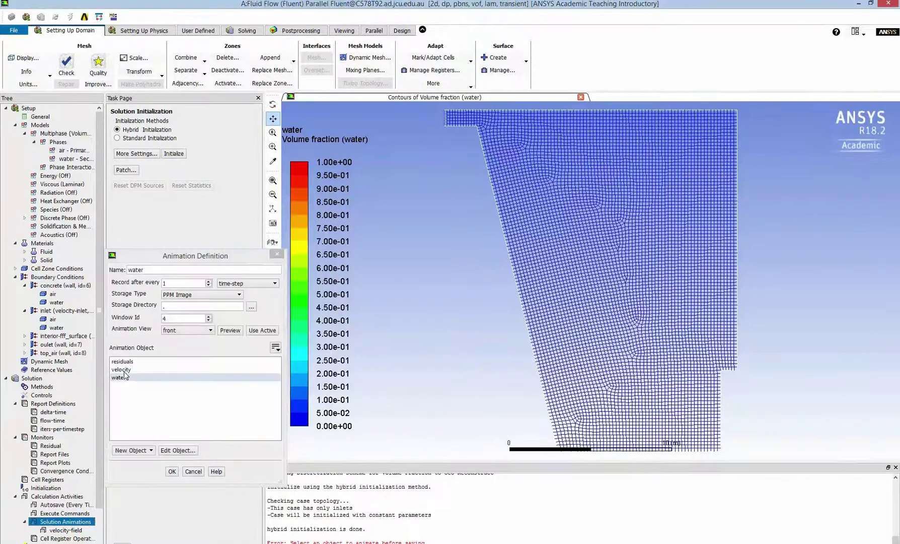
left_click(124, 370)
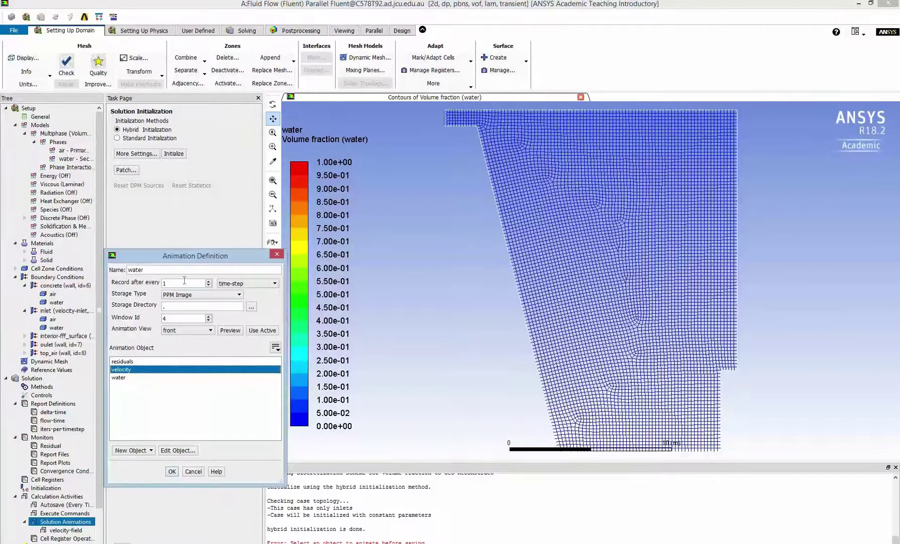
left_click(129, 377)
left_click(172, 471)
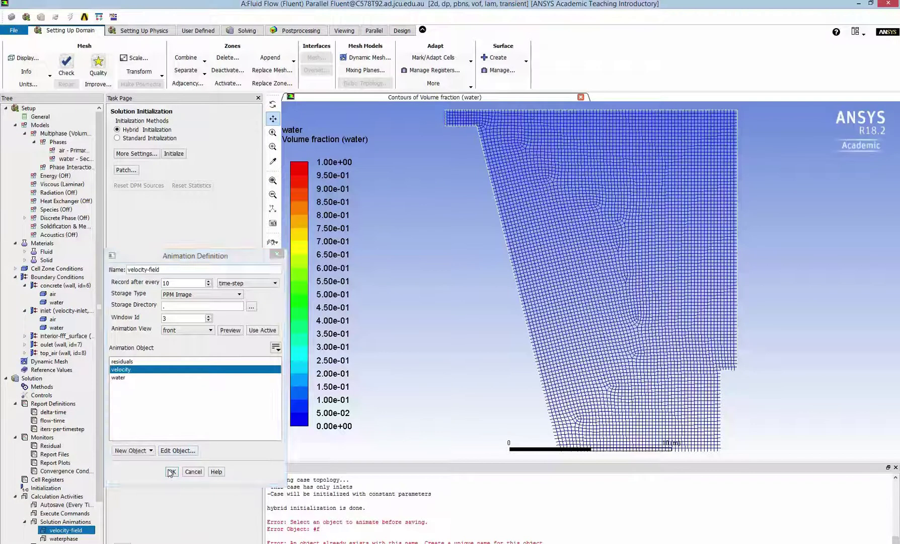
Step: Run the calculation with a fixed time step size of 0.001 s and 10000 time steps
scroll(99, 506, "down", 2)
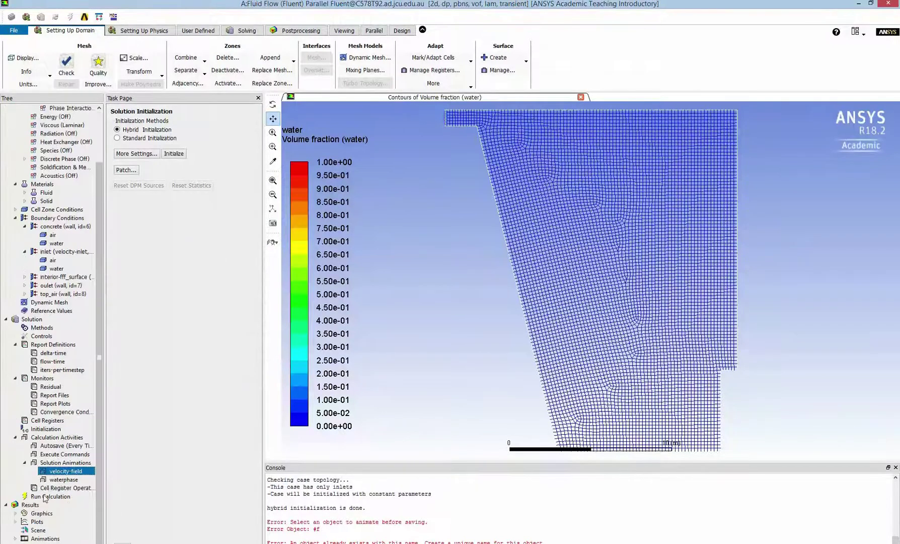
left_click(94, 496)
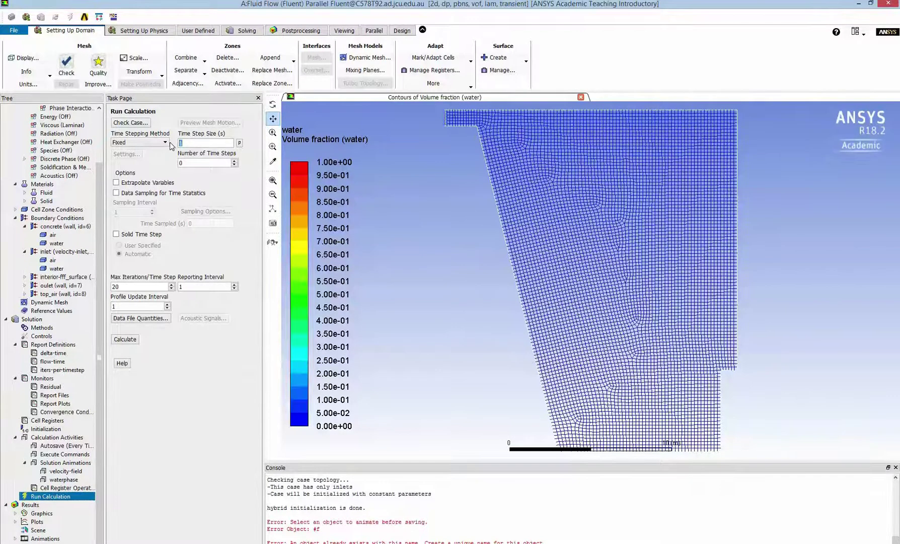
type("1")
double_click(180, 162)
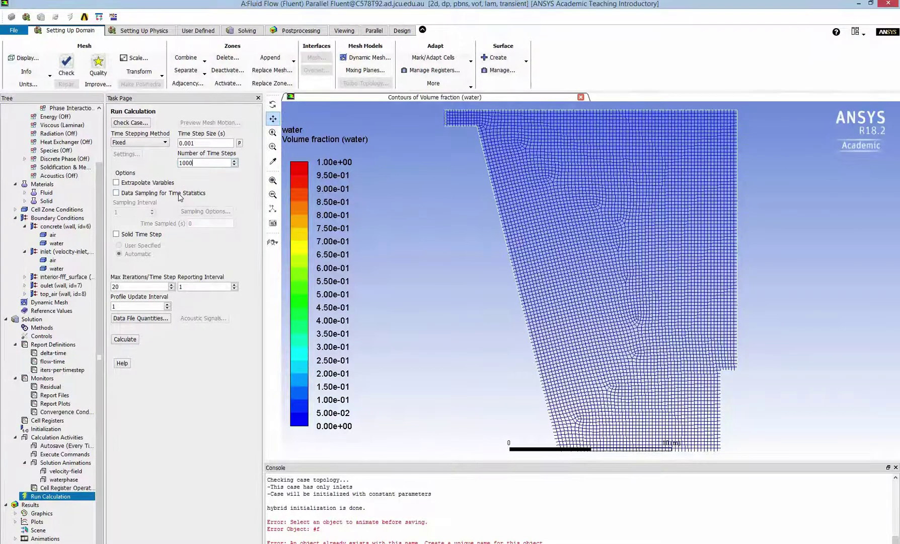
type("0")
left_click(124, 339)
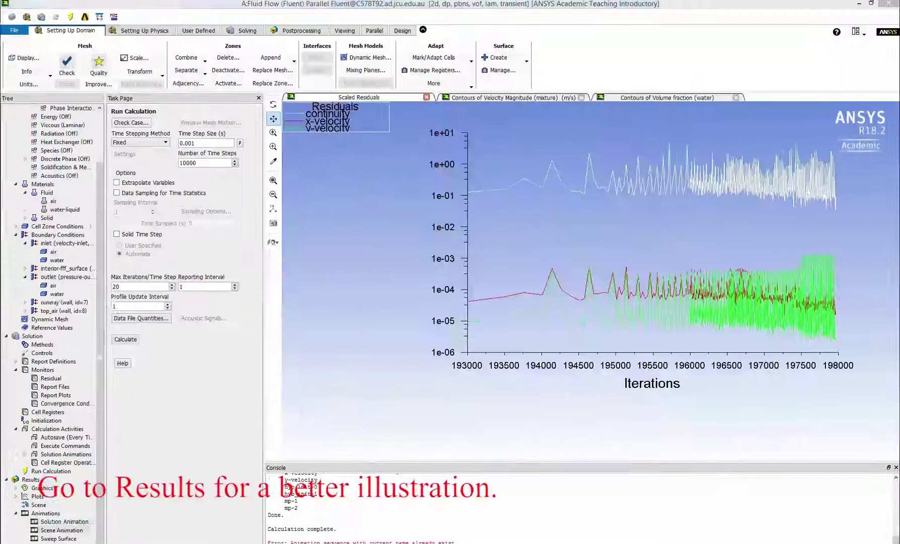
Step: Open the solution animation playback and play the waterphase sequence at the fastest forward rate
double_click(61, 521)
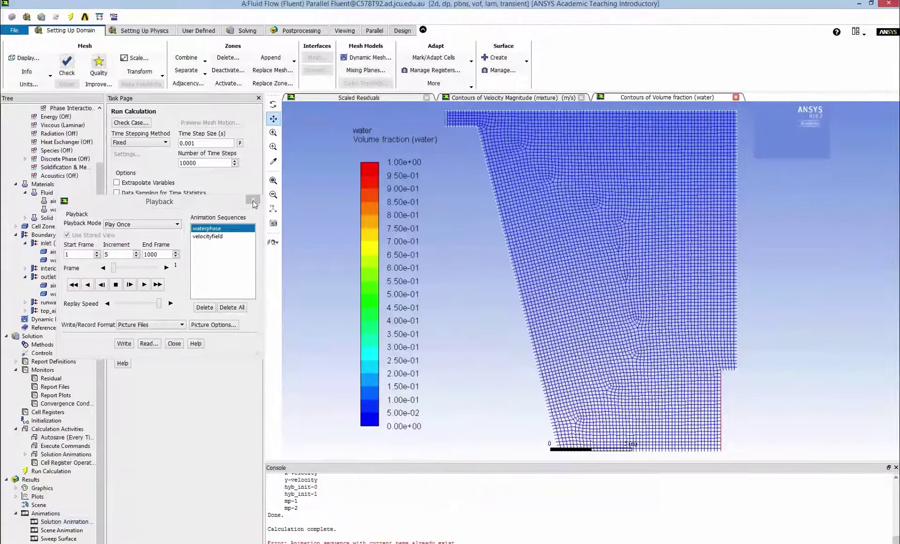
left_click(210, 237)
left_click(210, 229)
left_click(158, 285)
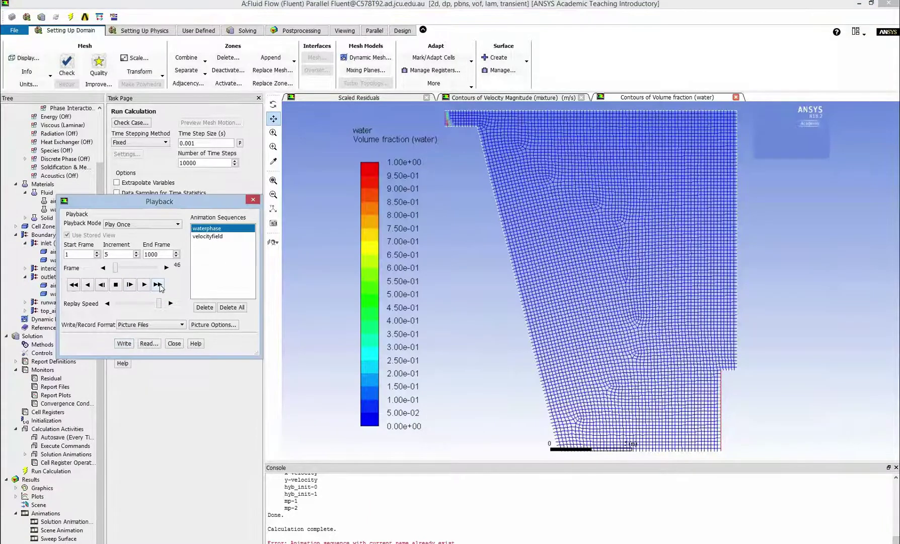